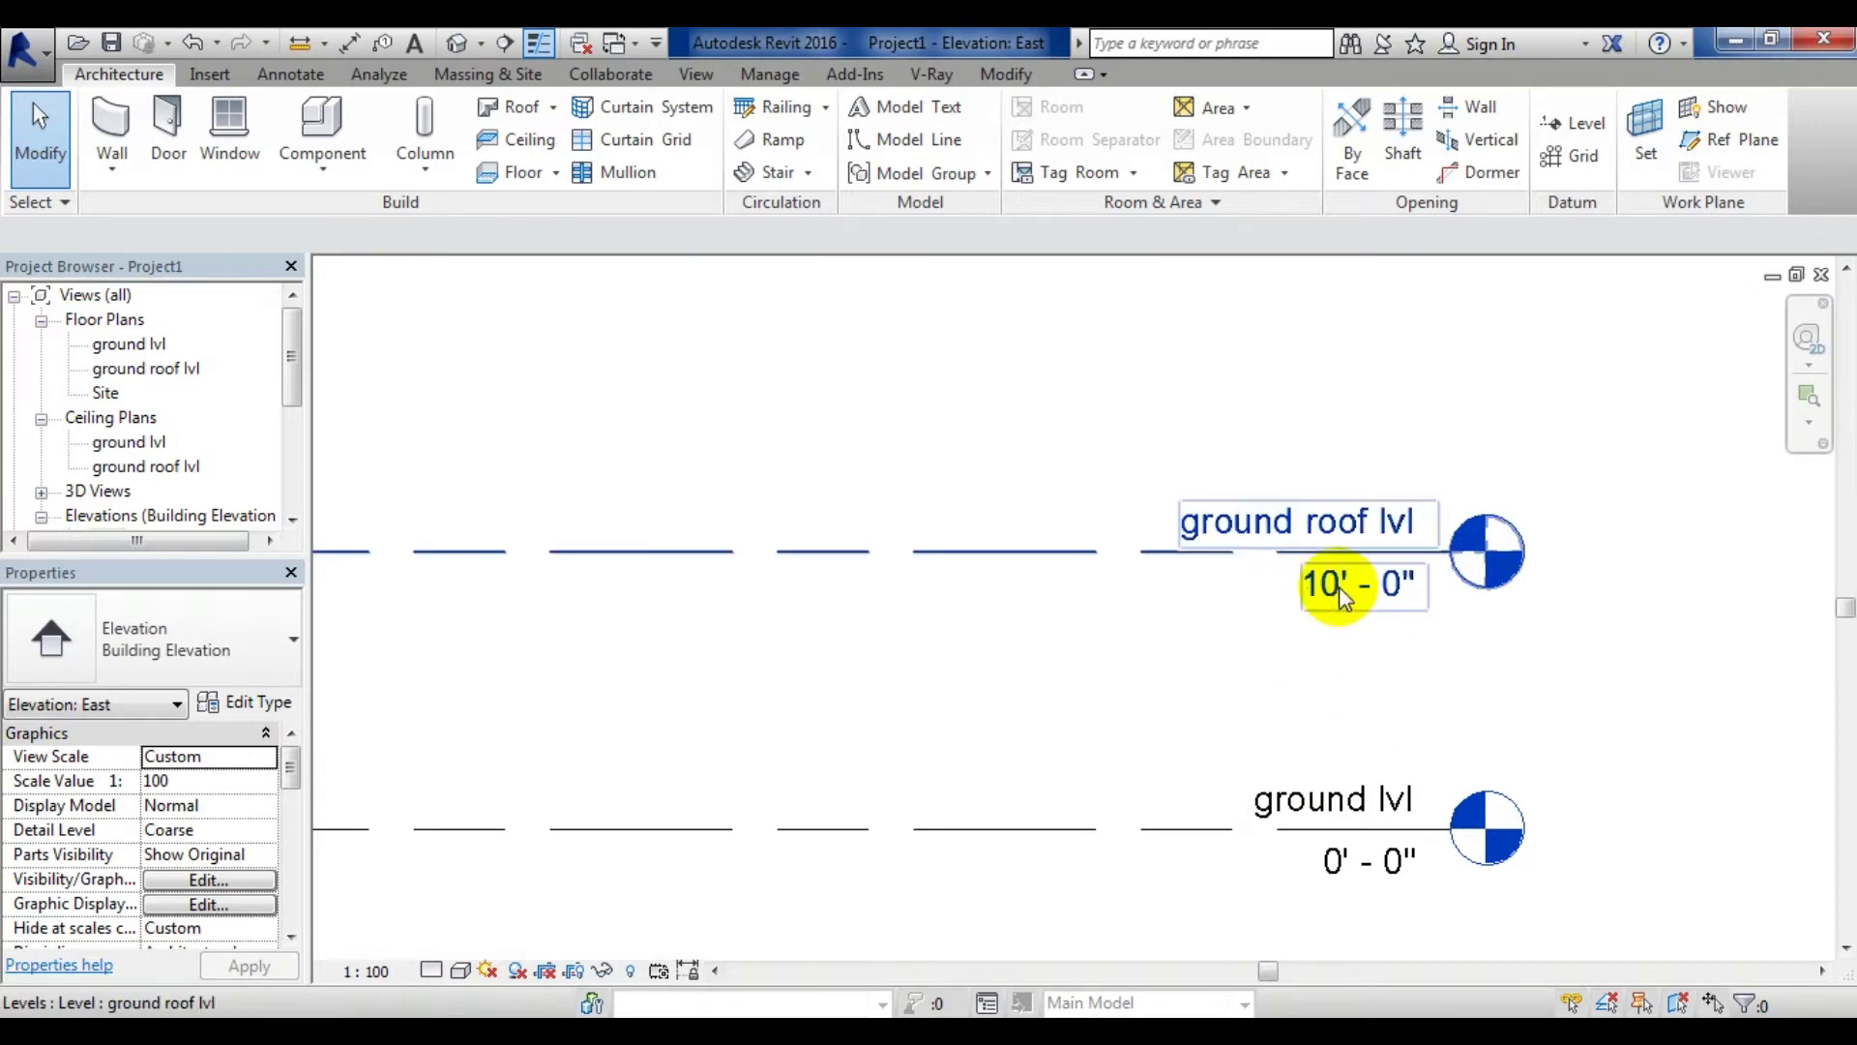
# Change the ground roof lvl elevation to 12', then set it back to 10'
pyautogui.click(1397, 584)
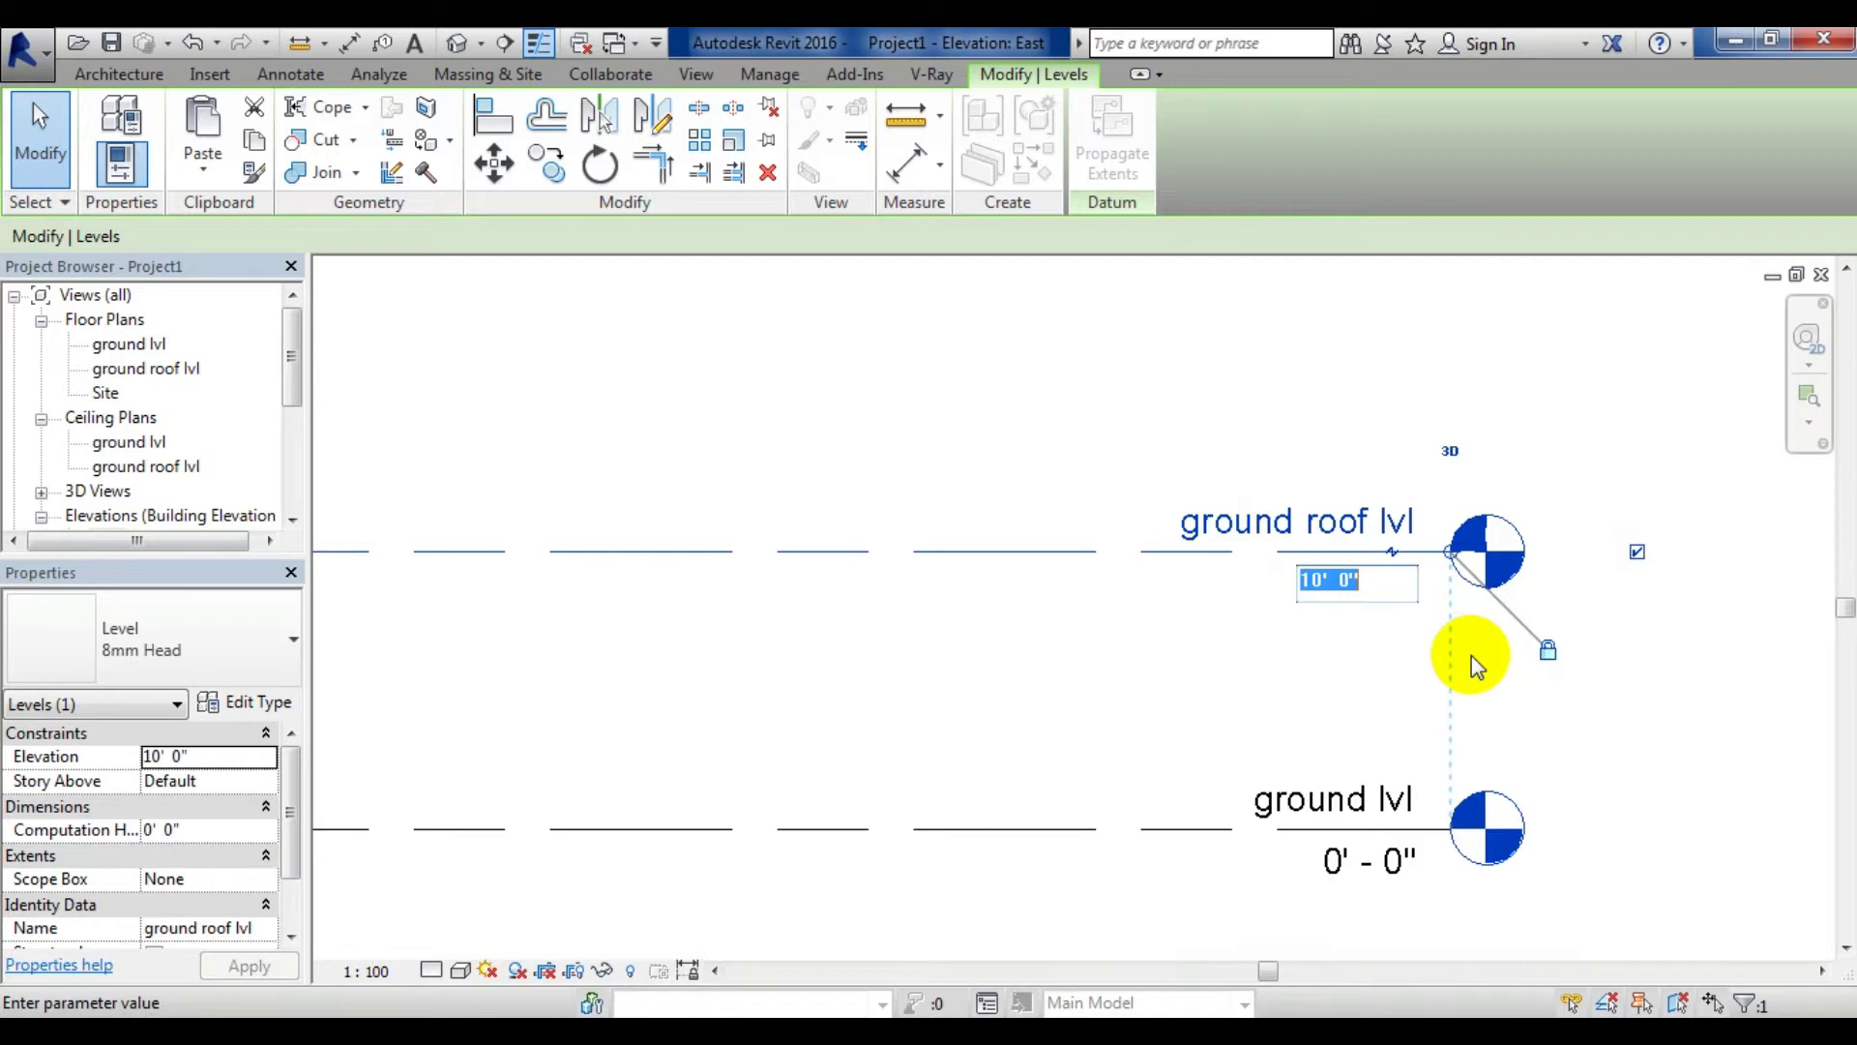
pyautogui.write('12')
pyautogui.press('Return')
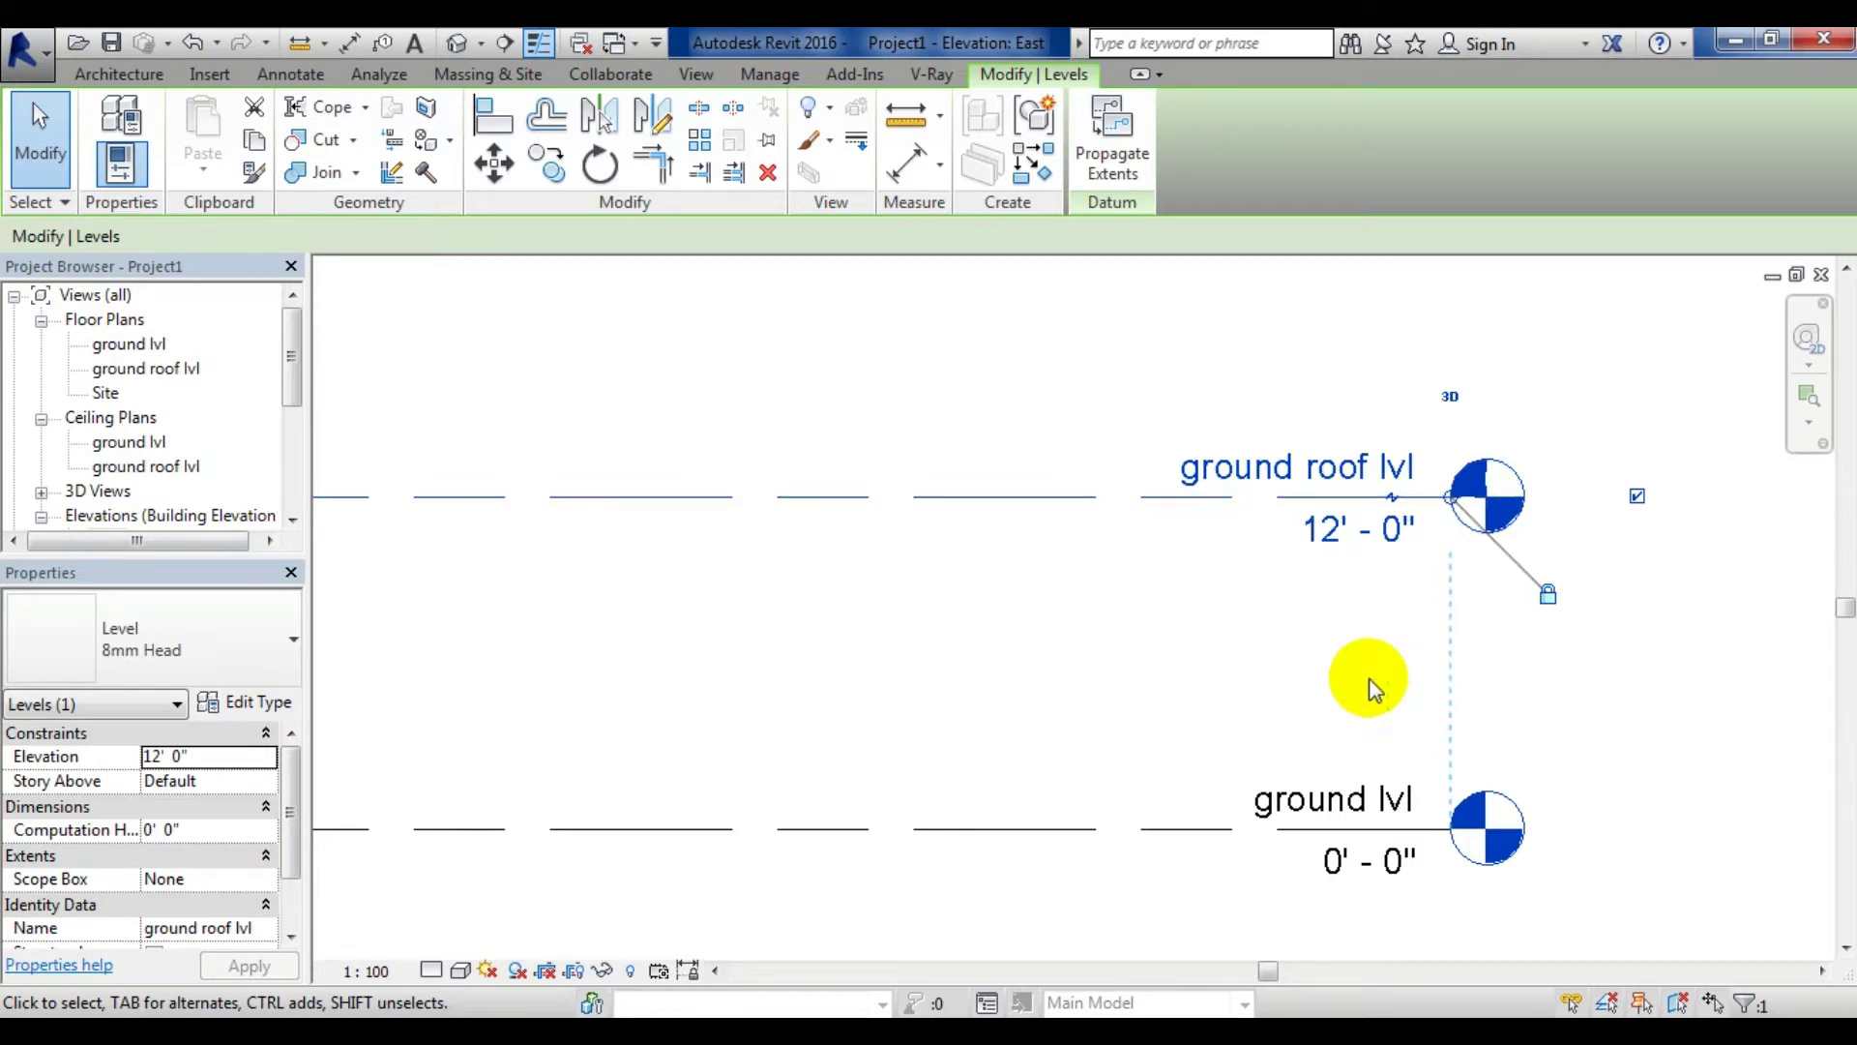
pyautogui.click(1325, 530)
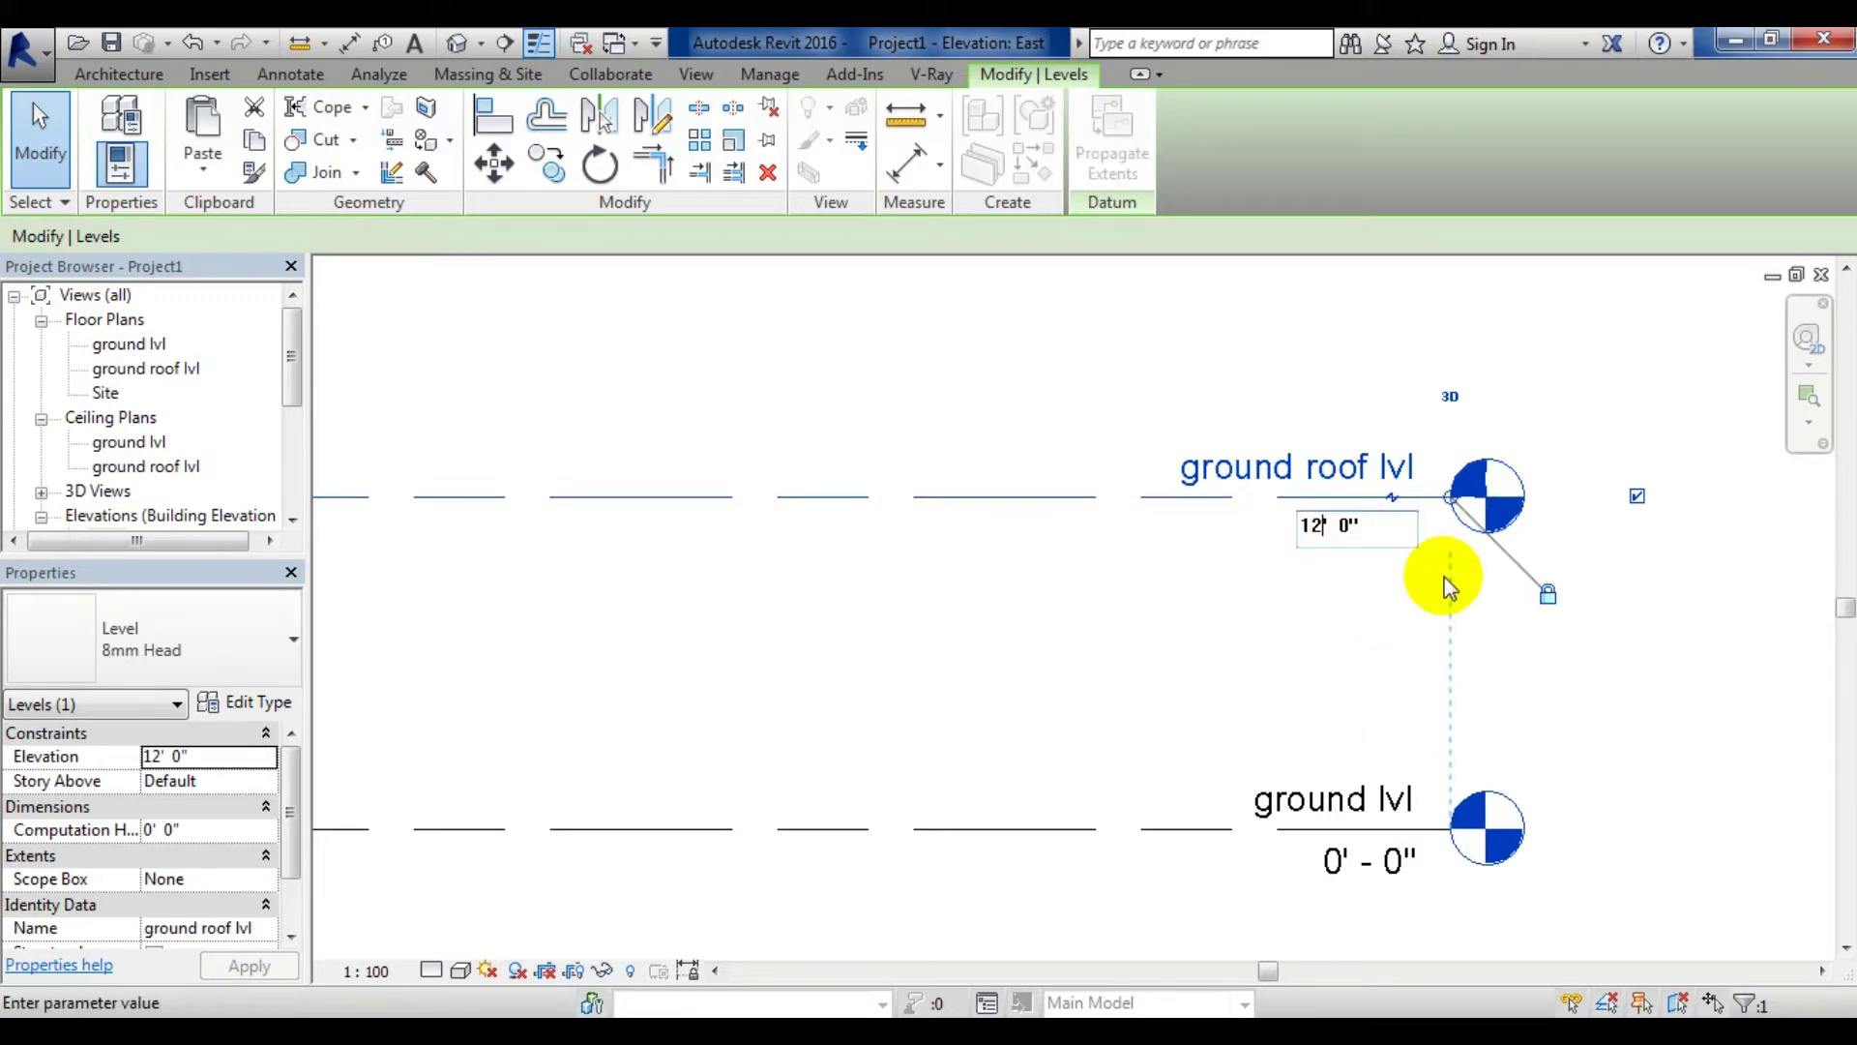
pyautogui.press('BackSpace')
pyautogui.write('0')
pyautogui.press('Return')
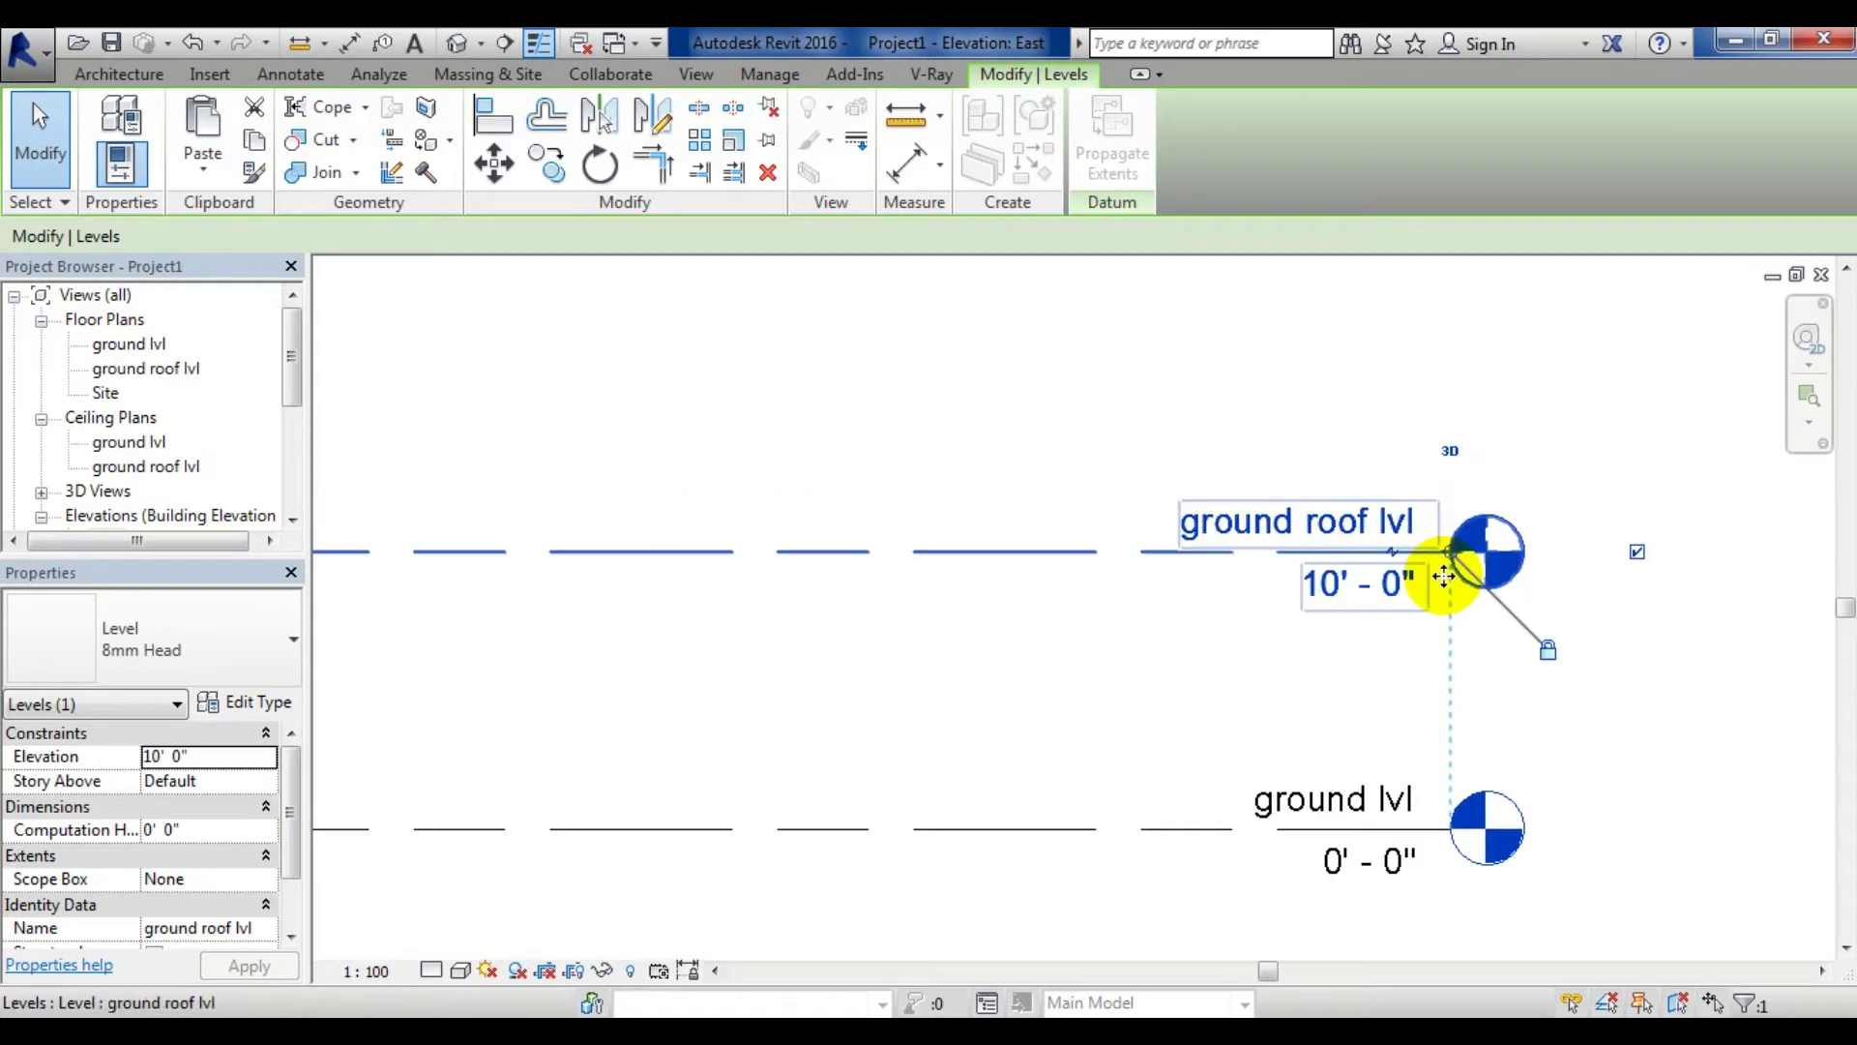
pyautogui.click(1072, 737)
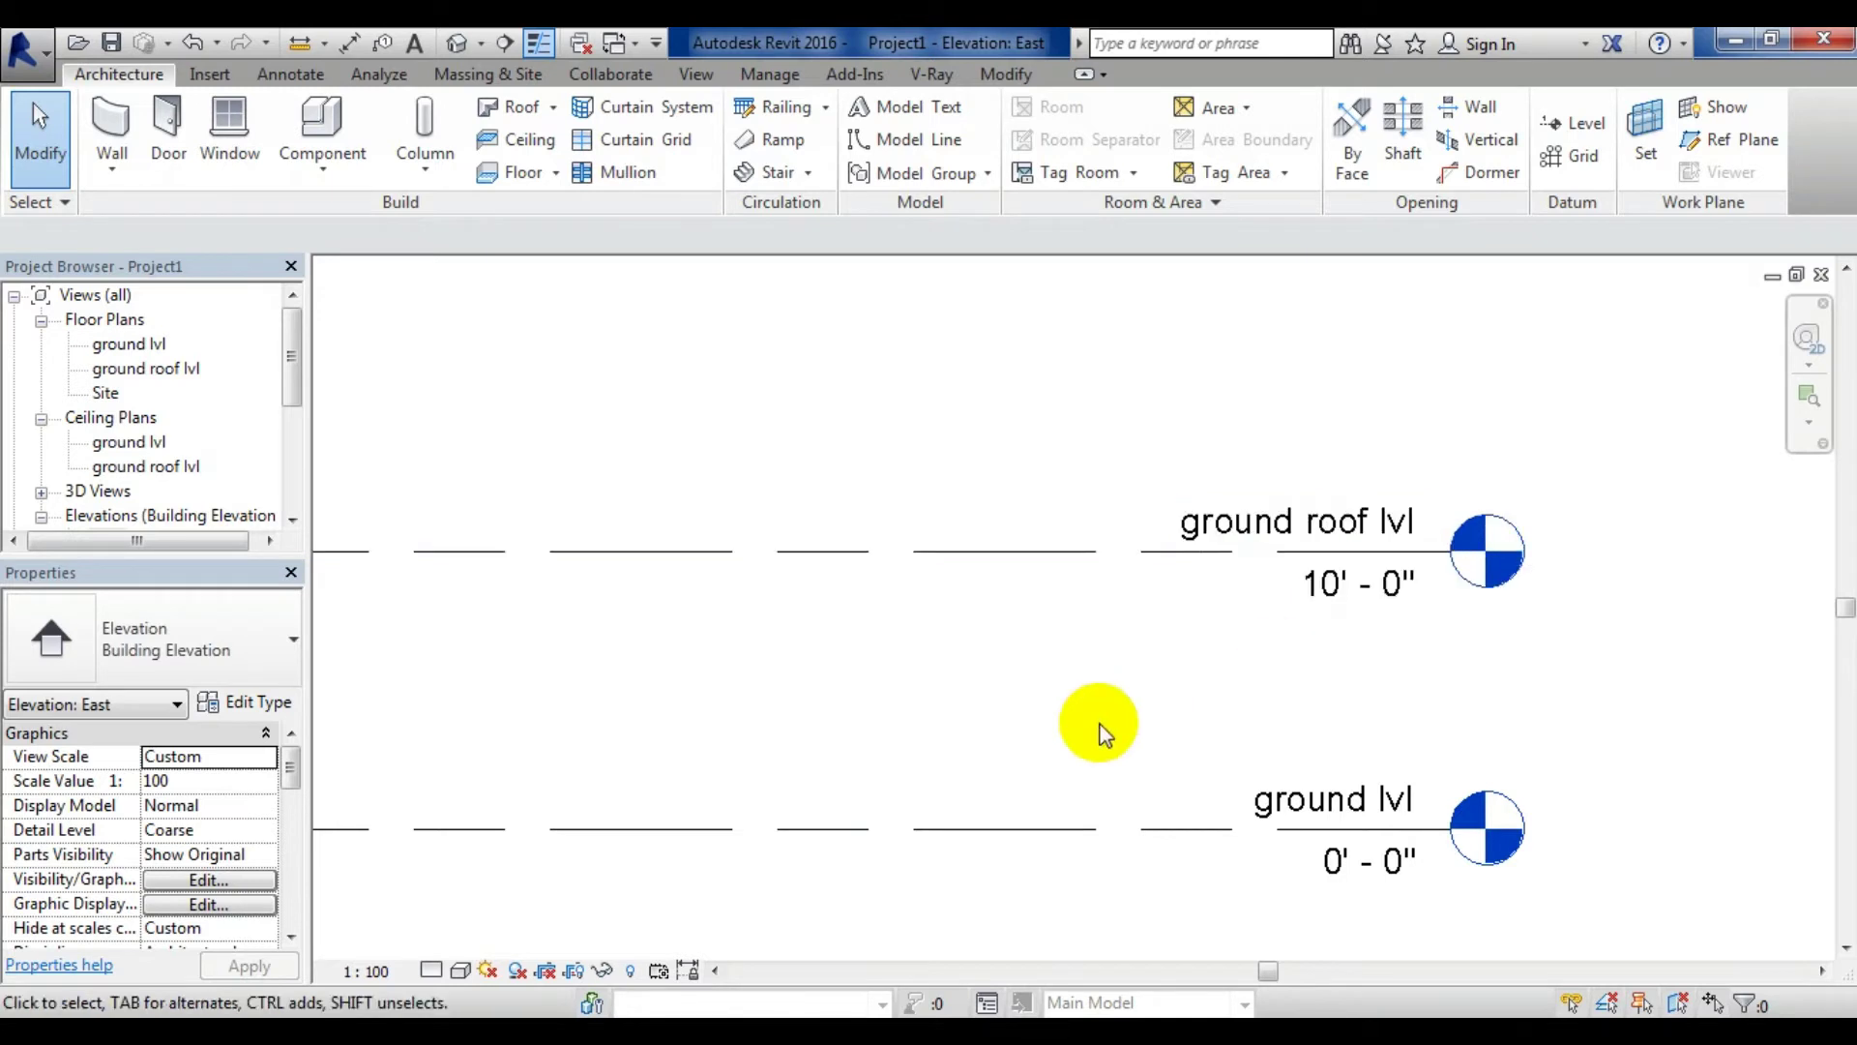
# Check the ground lvl floor plan, then return to the East elevation framed on both levels
pyautogui.scroll(-2, 1111, 431)
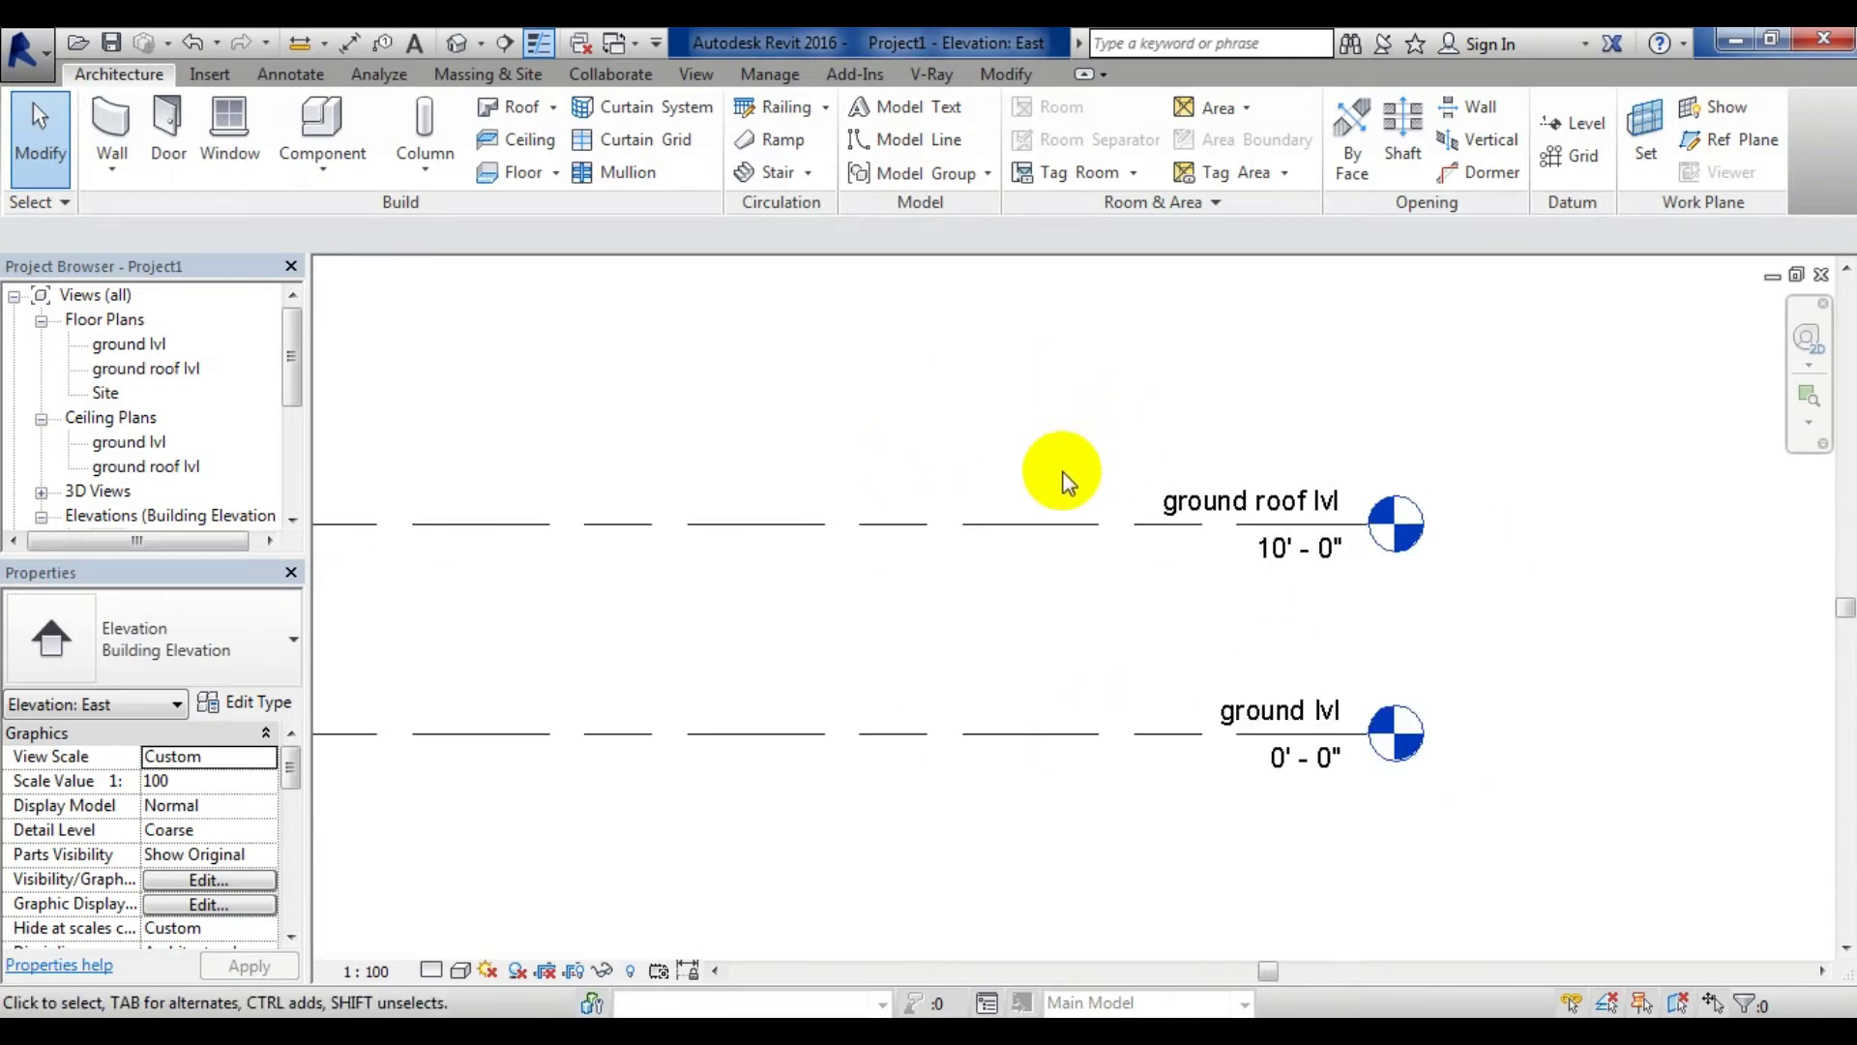
pyautogui.scroll(-1, 1064, 477)
pyautogui.scroll(-2, 965, 419)
pyautogui.moveTo(966, 419); pyautogui.dragTo(1104, 555, button='middle')
pyautogui.scroll(2, 1104, 556)
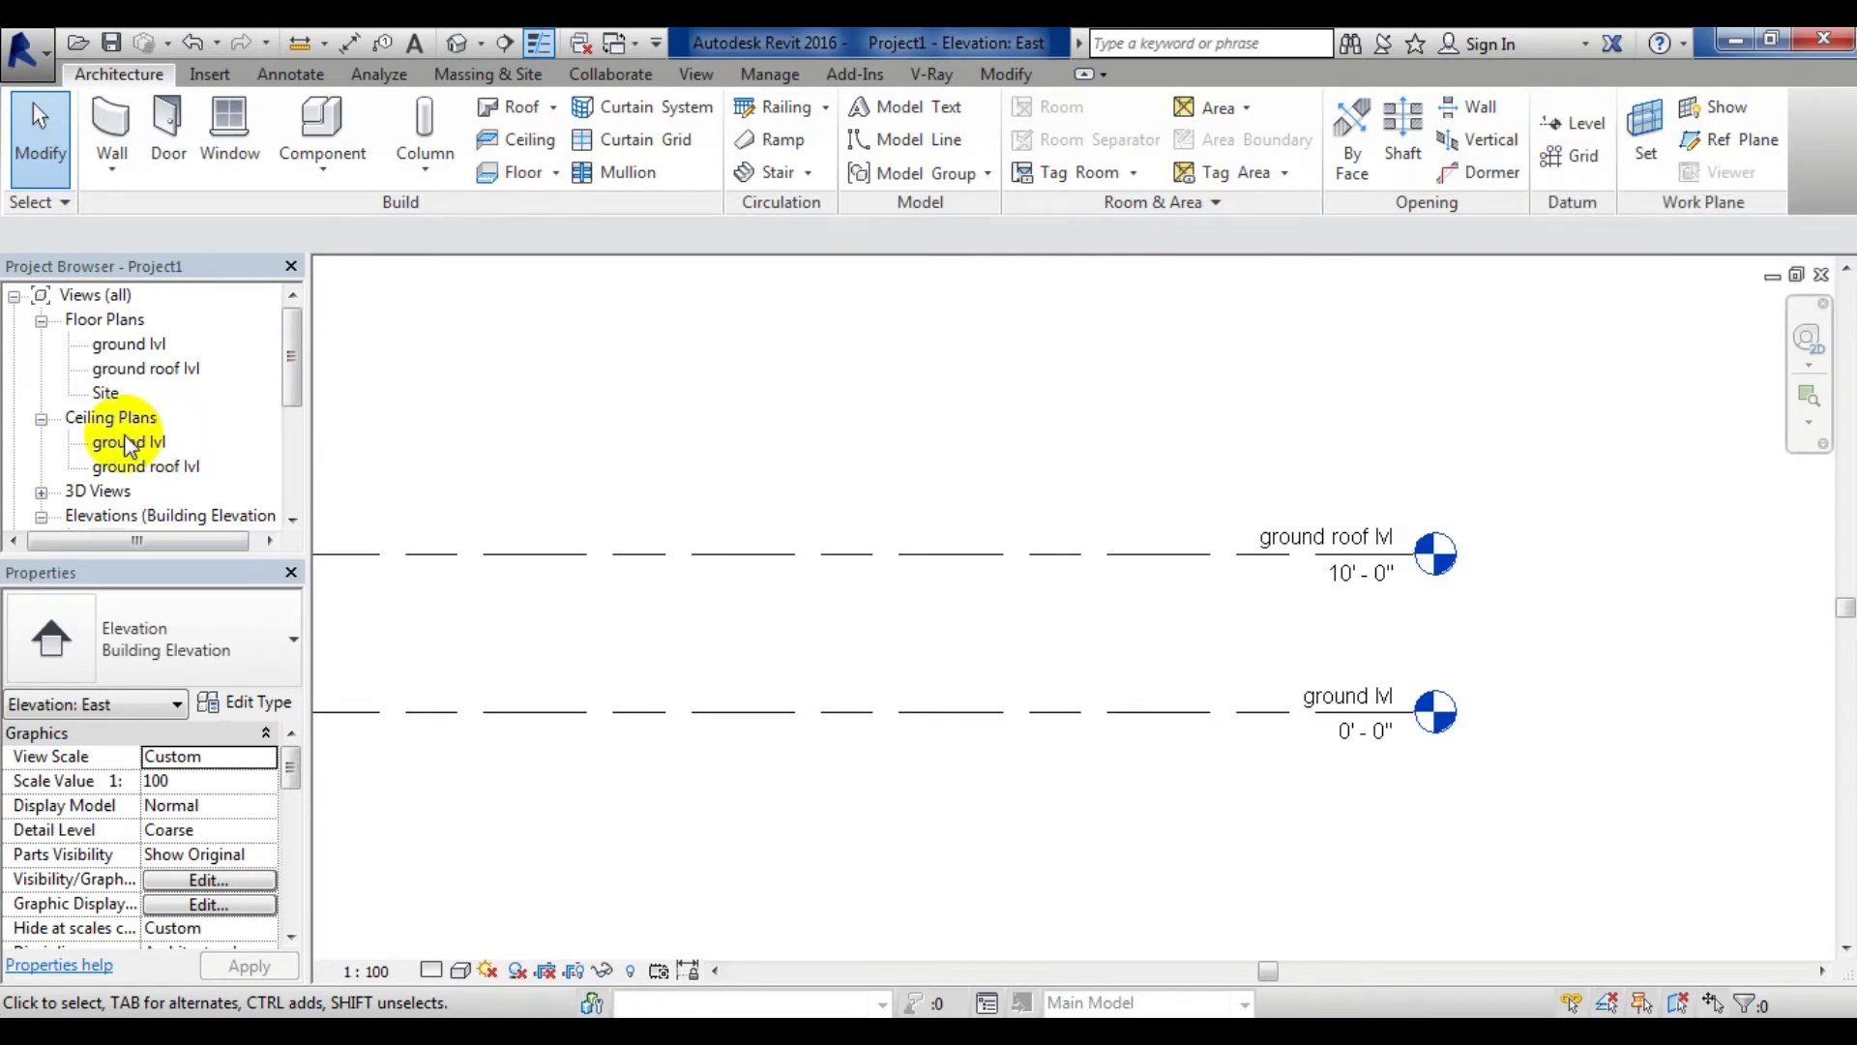
pyautogui.doubleClick(116, 345)
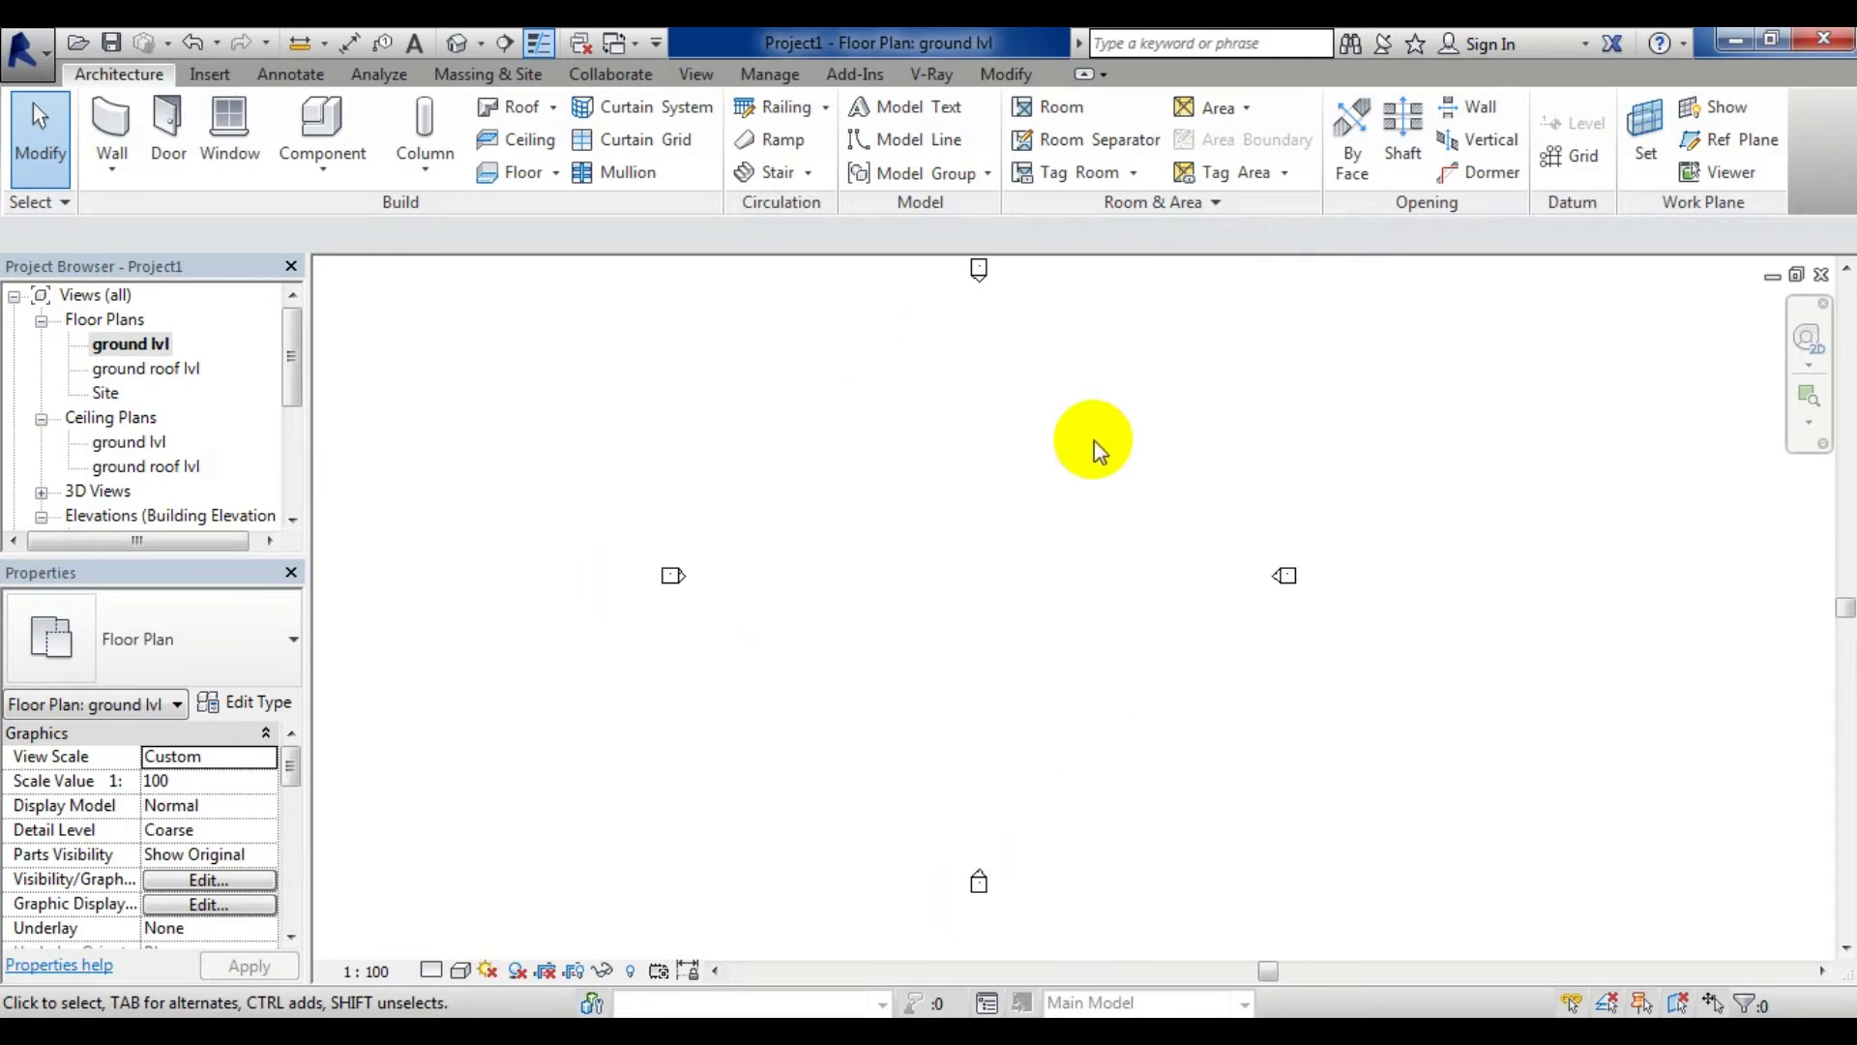
pyautogui.moveTo(294, 385); pyautogui.dragTo(296, 464)
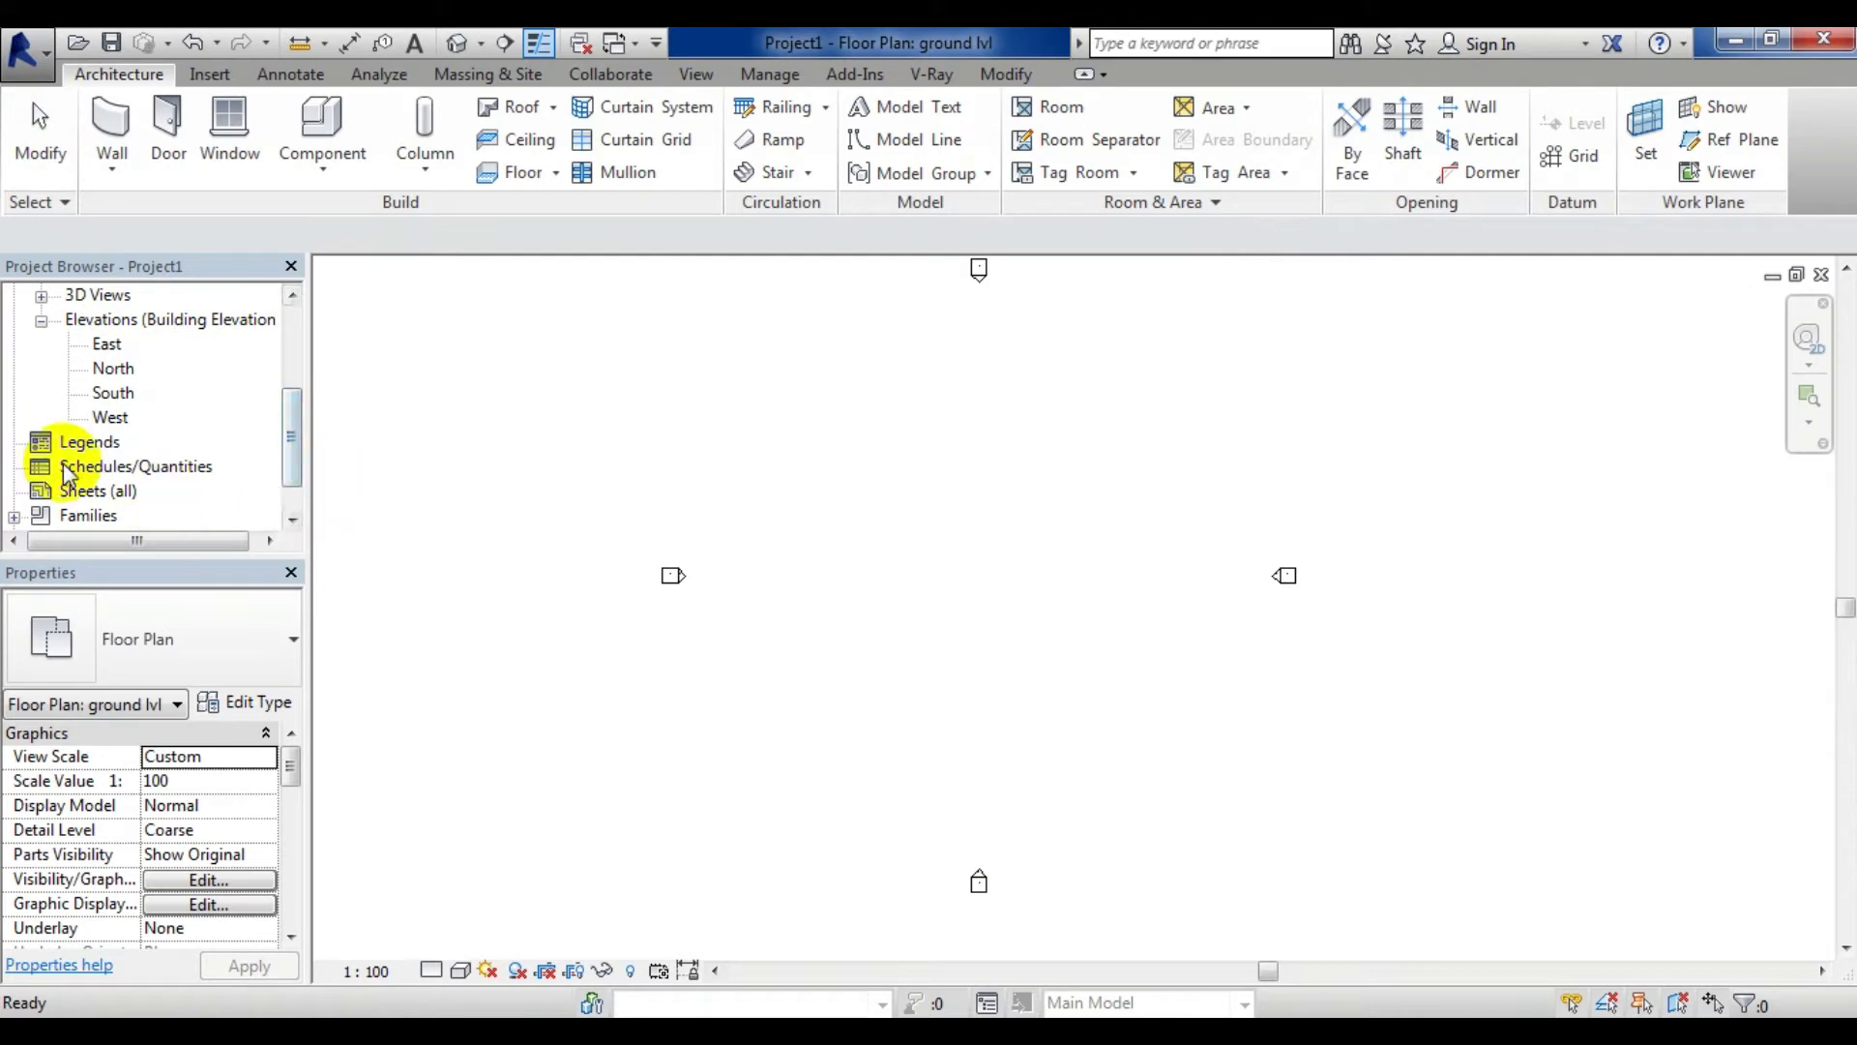
pyautogui.doubleClick(104, 345)
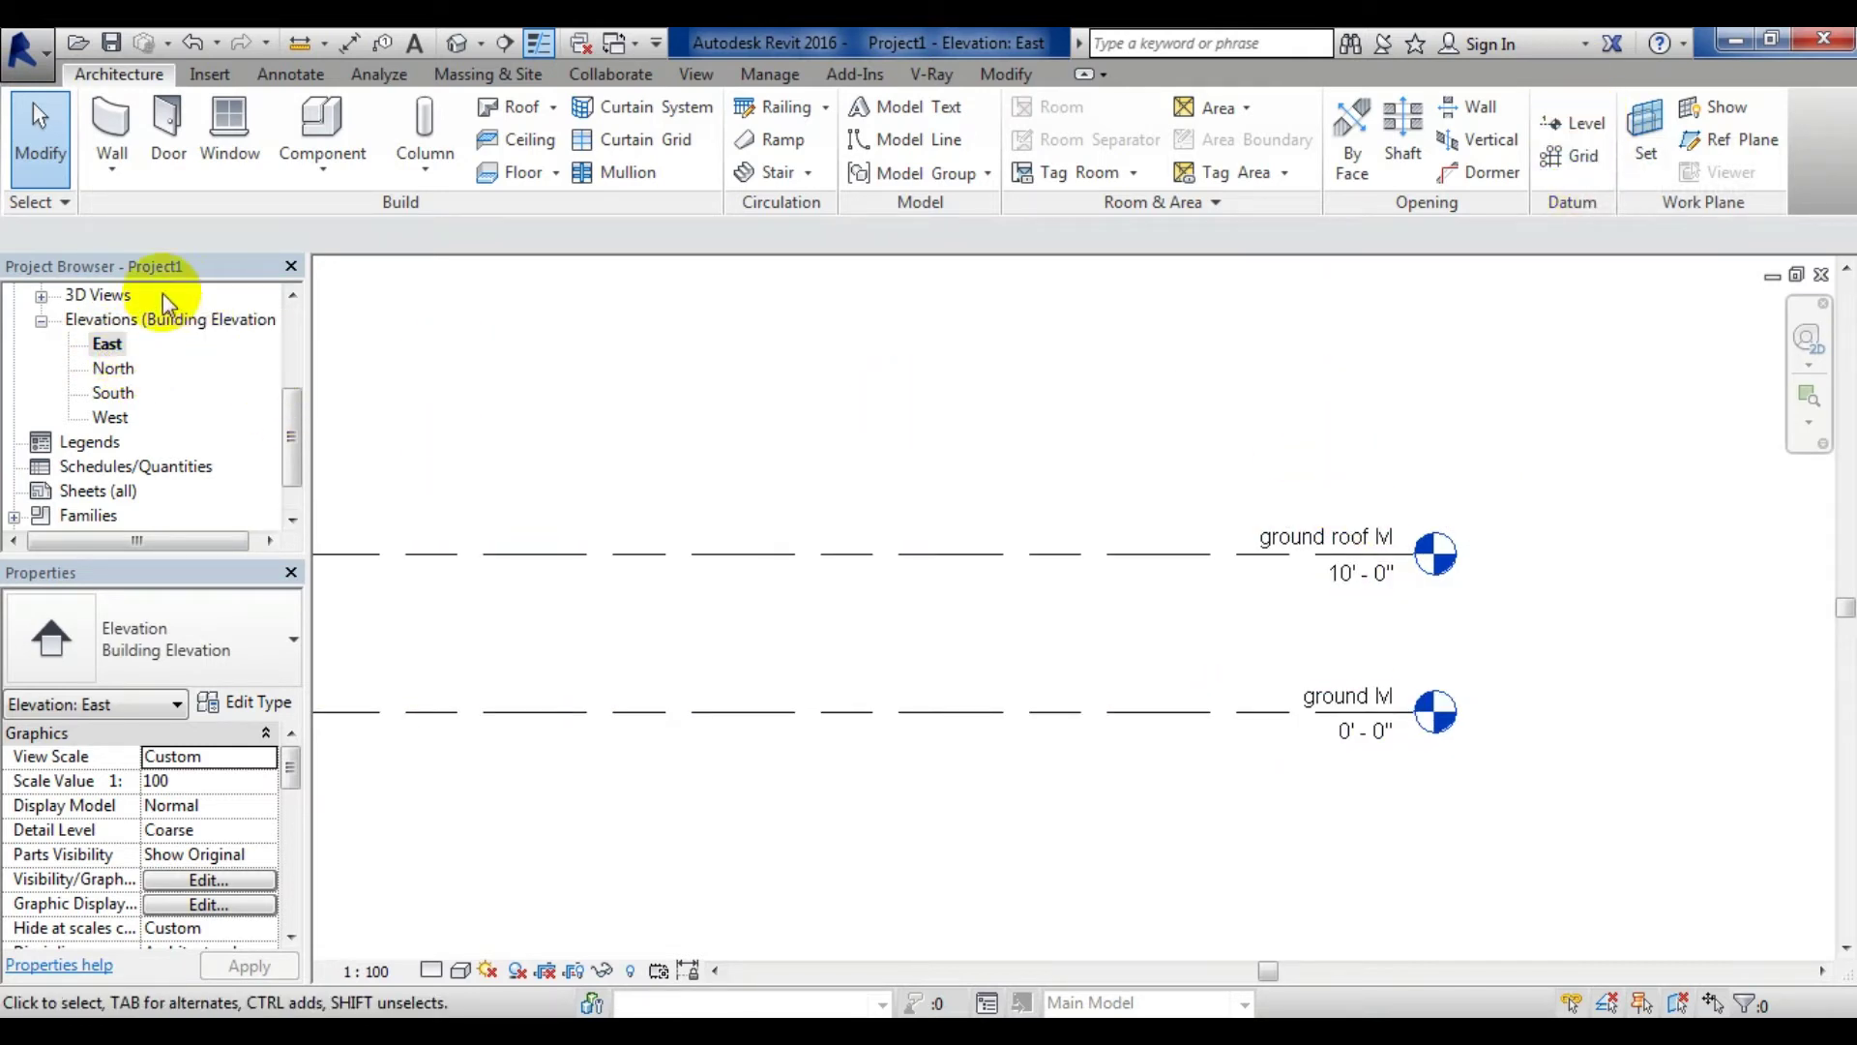
pyautogui.click(108, 344)
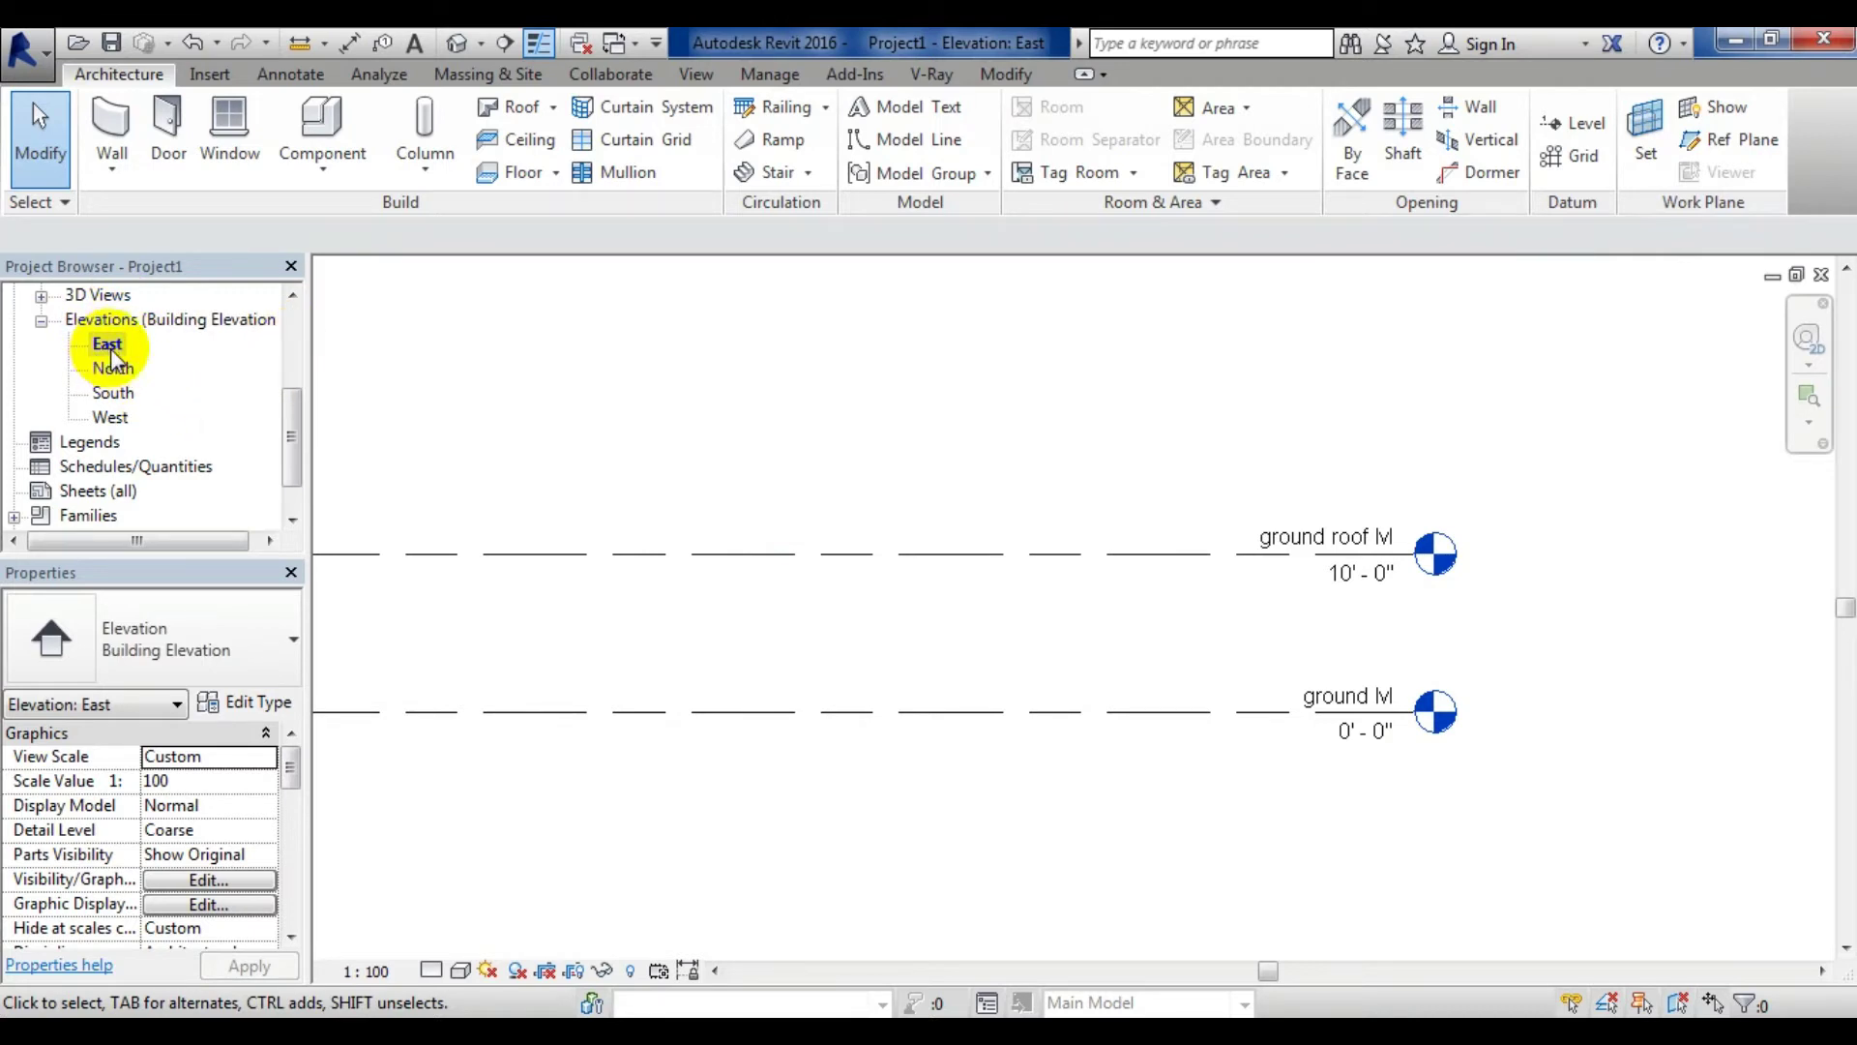
pyautogui.scroll(3, 1270, 622)
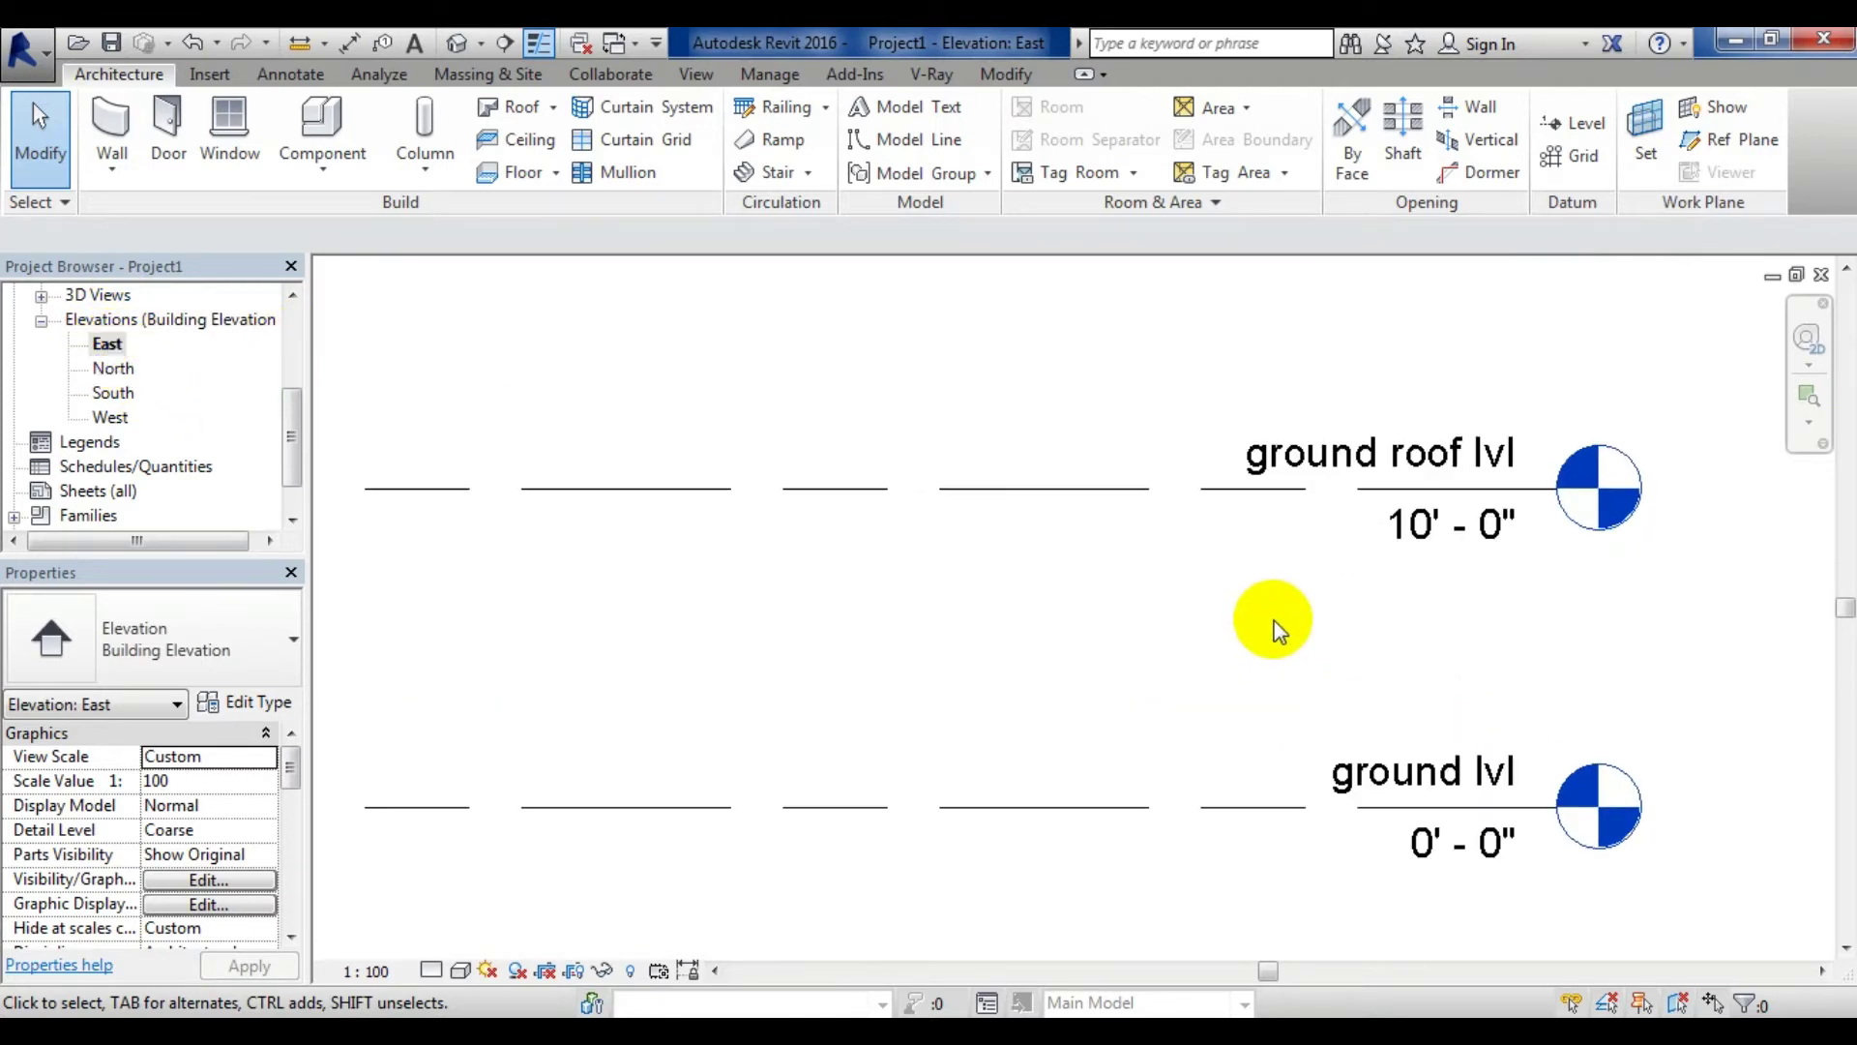
pyautogui.scroll(-2, 1375, 641)
pyautogui.moveTo(1396, 672); pyautogui.dragTo(1389, 713, button='middle')
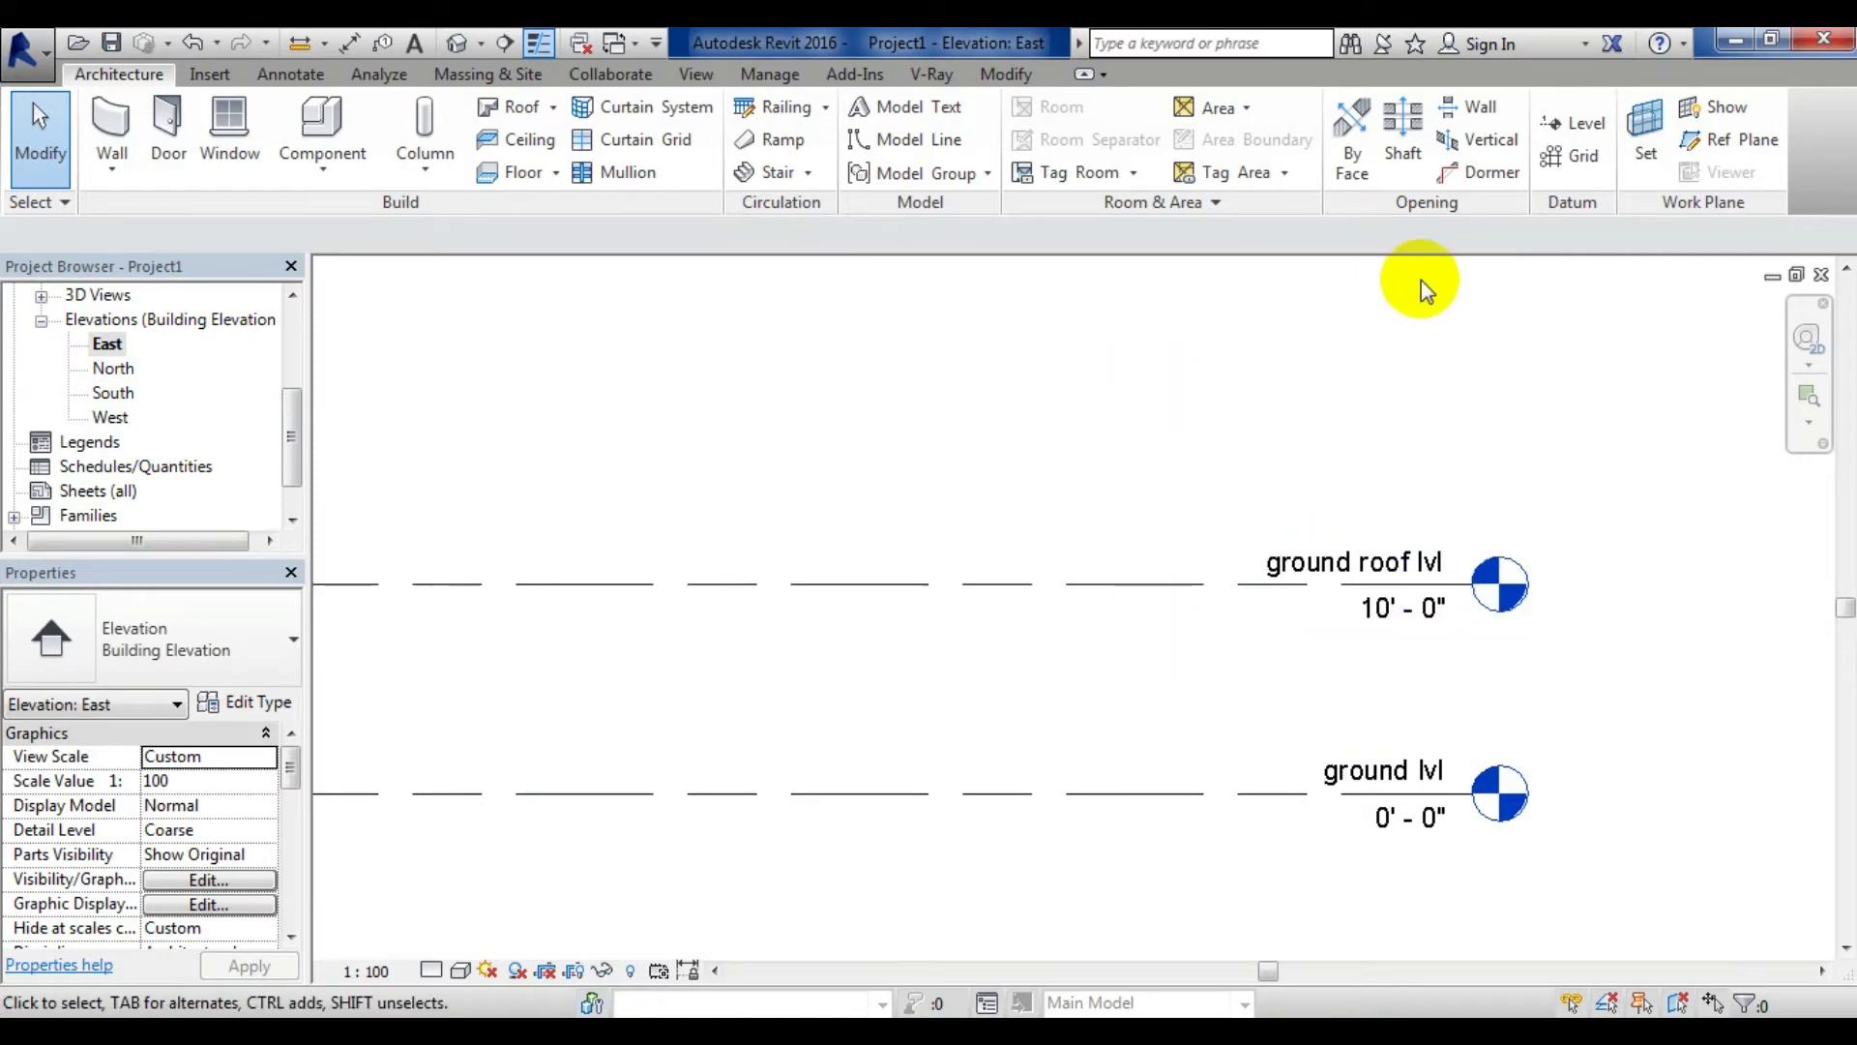
# Start the Level tool in Line mode, with the view framed above ground roof lvl
pyautogui.click(1566, 124)
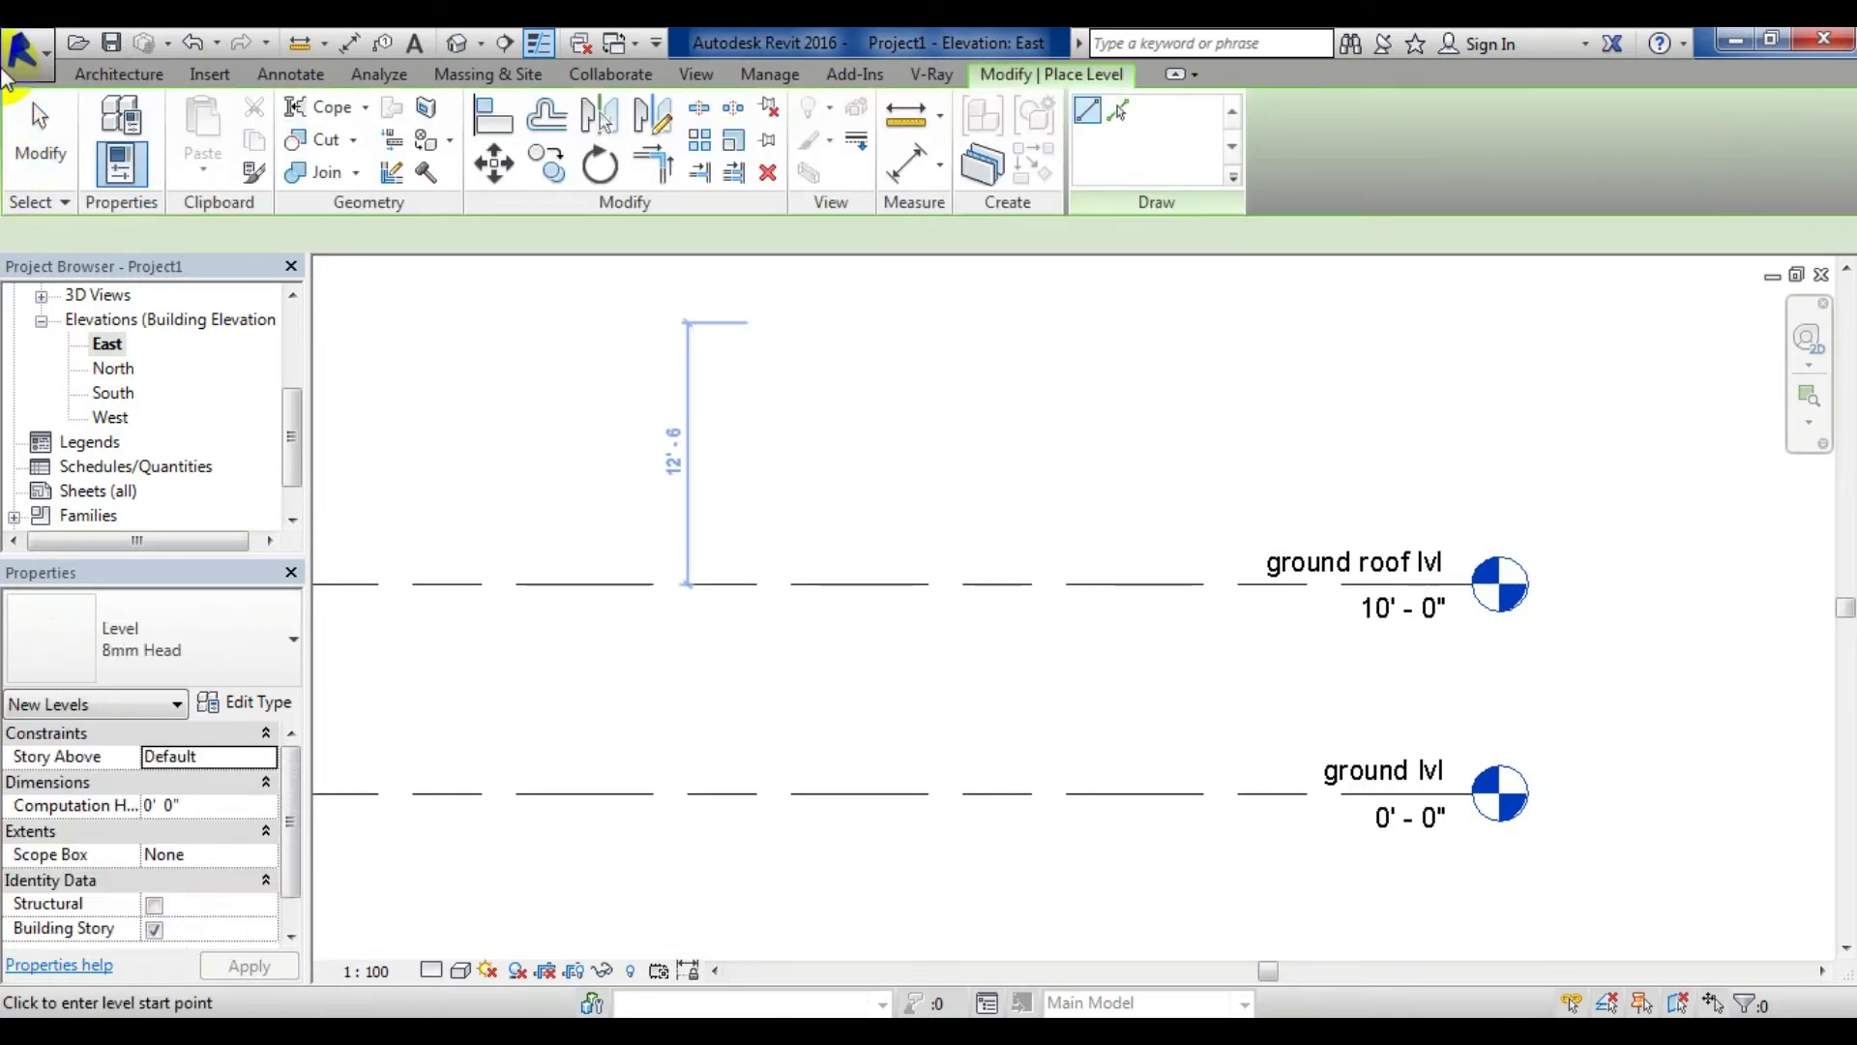
pyautogui.click(147, 77)
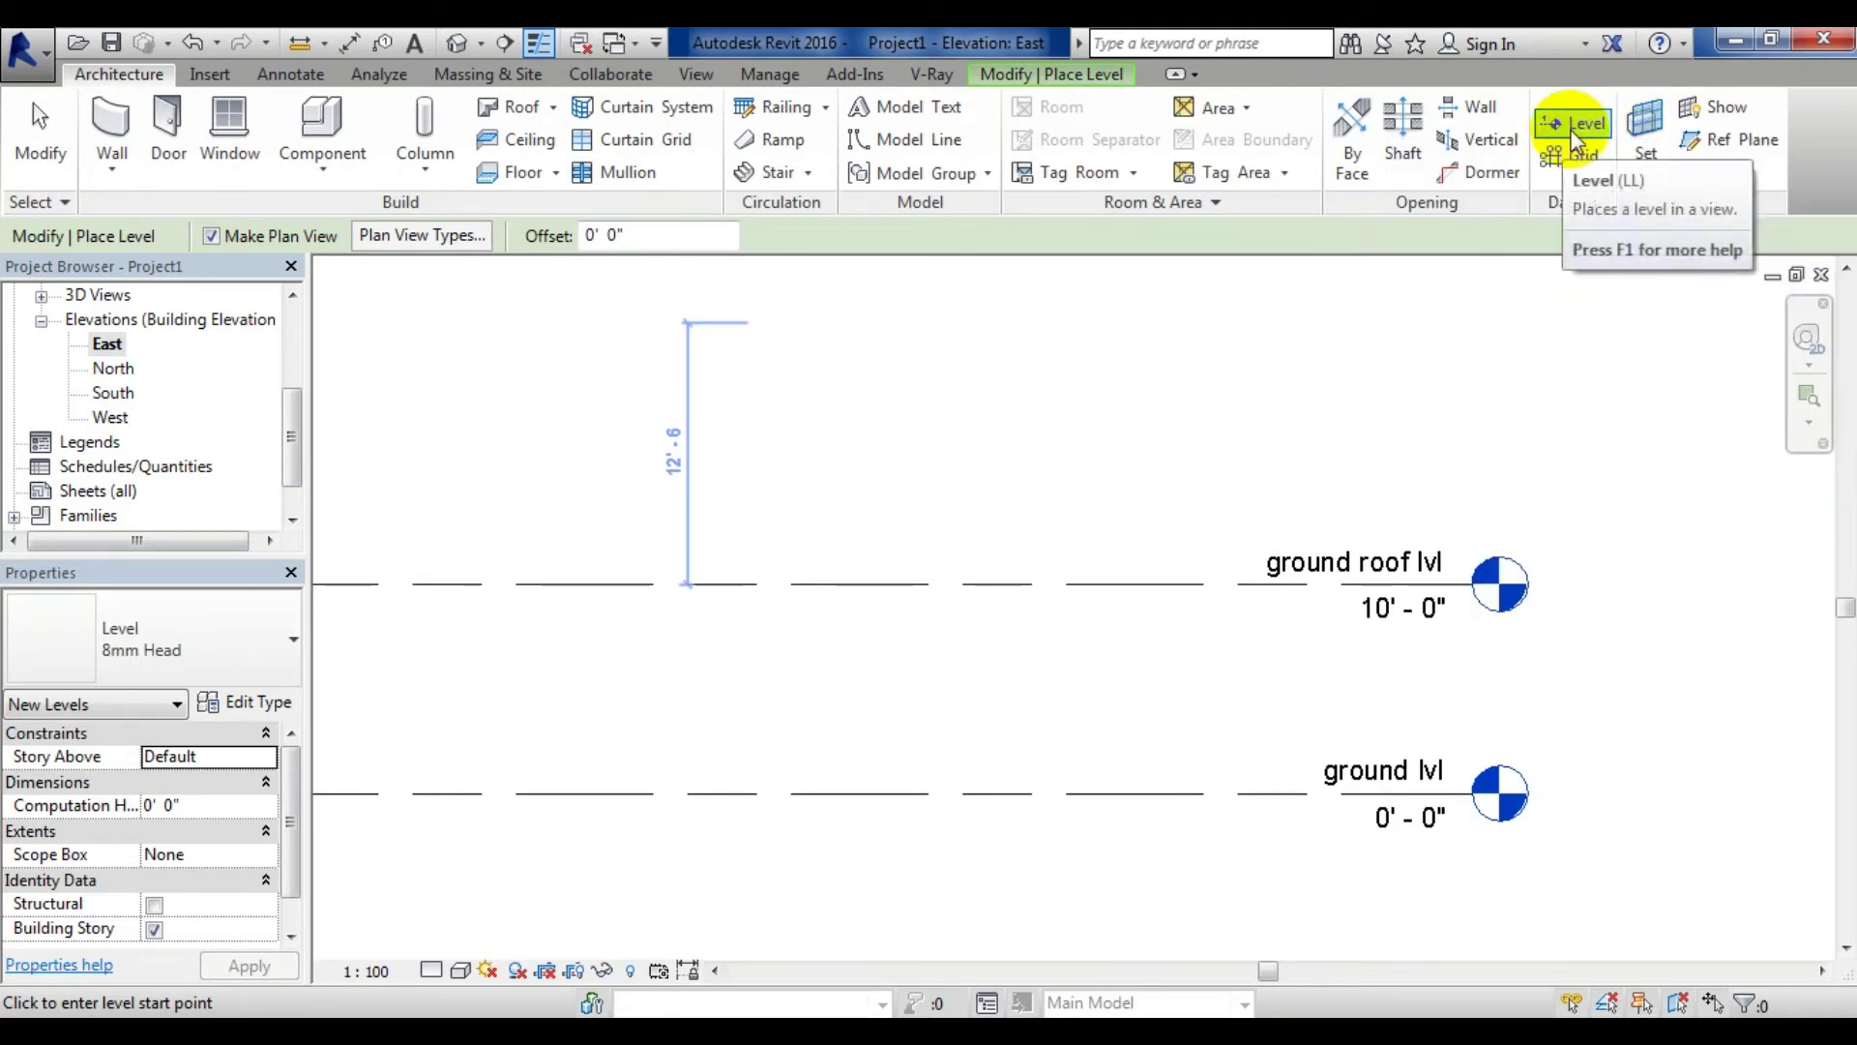
pyautogui.click(1093, 73)
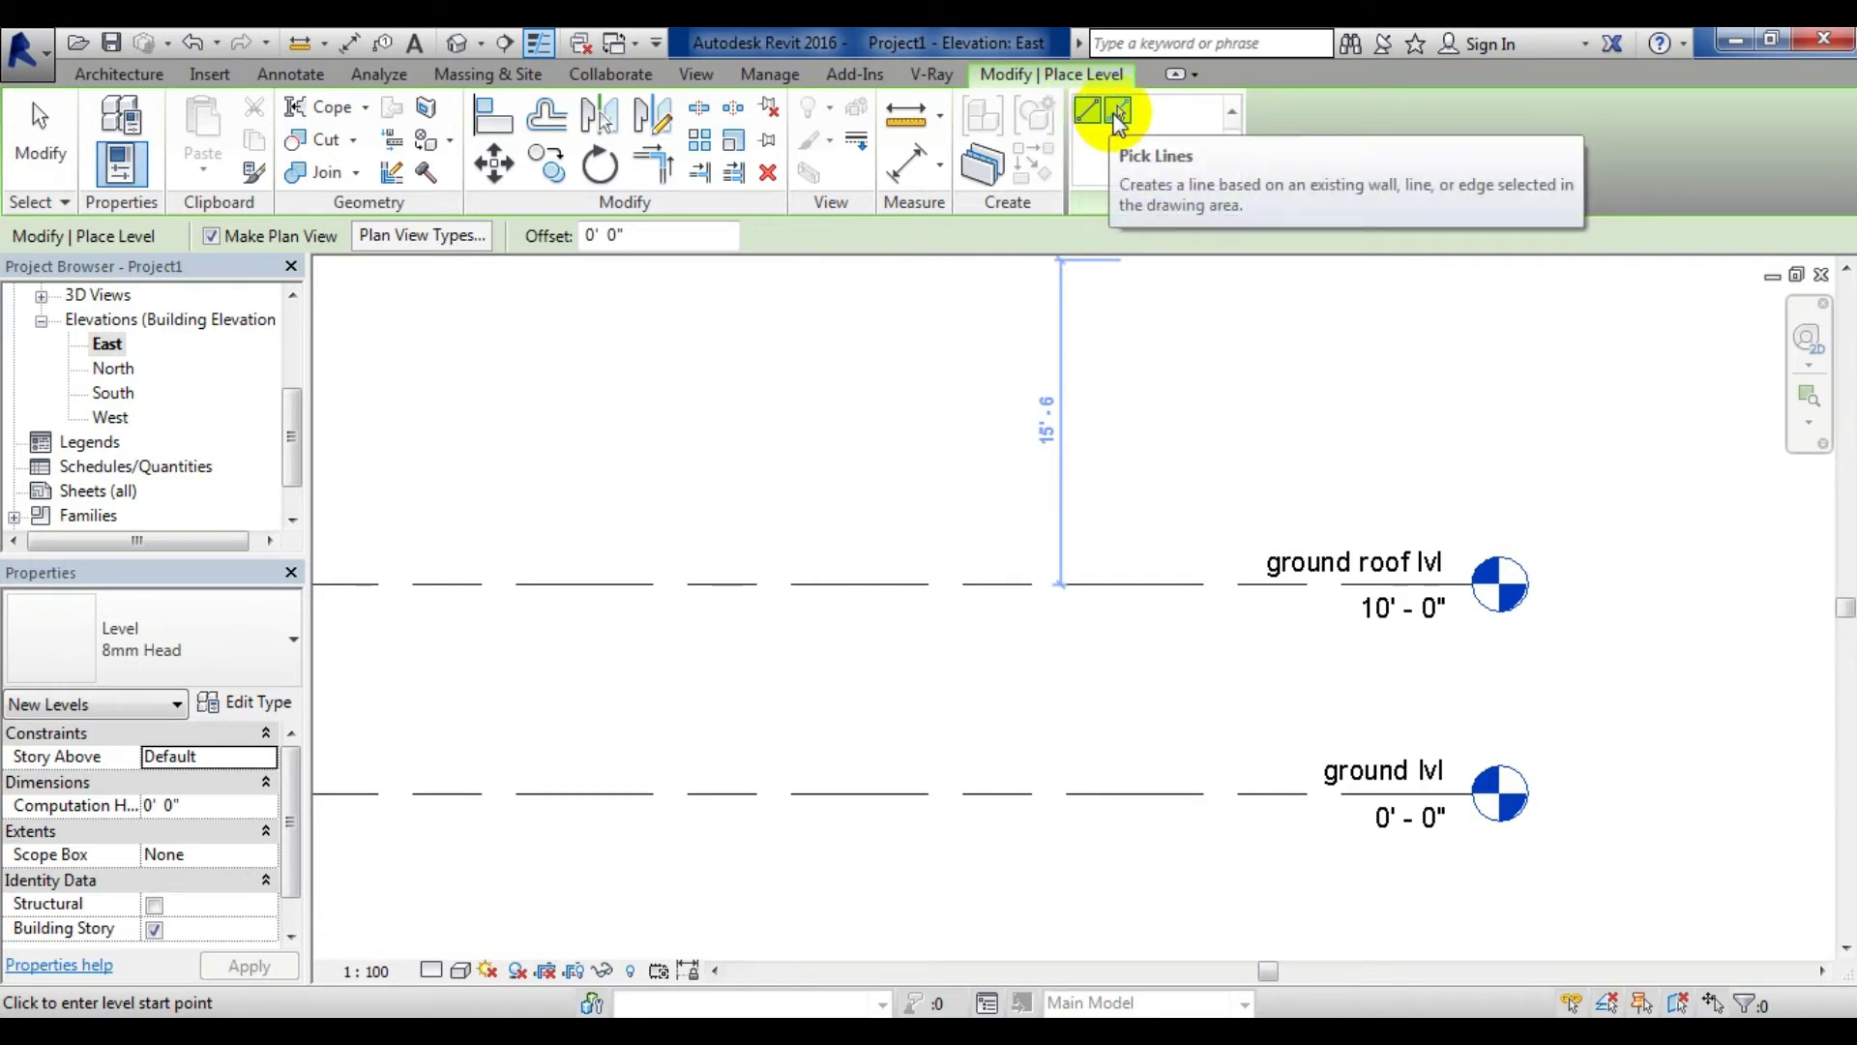
pyautogui.click(1087, 109)
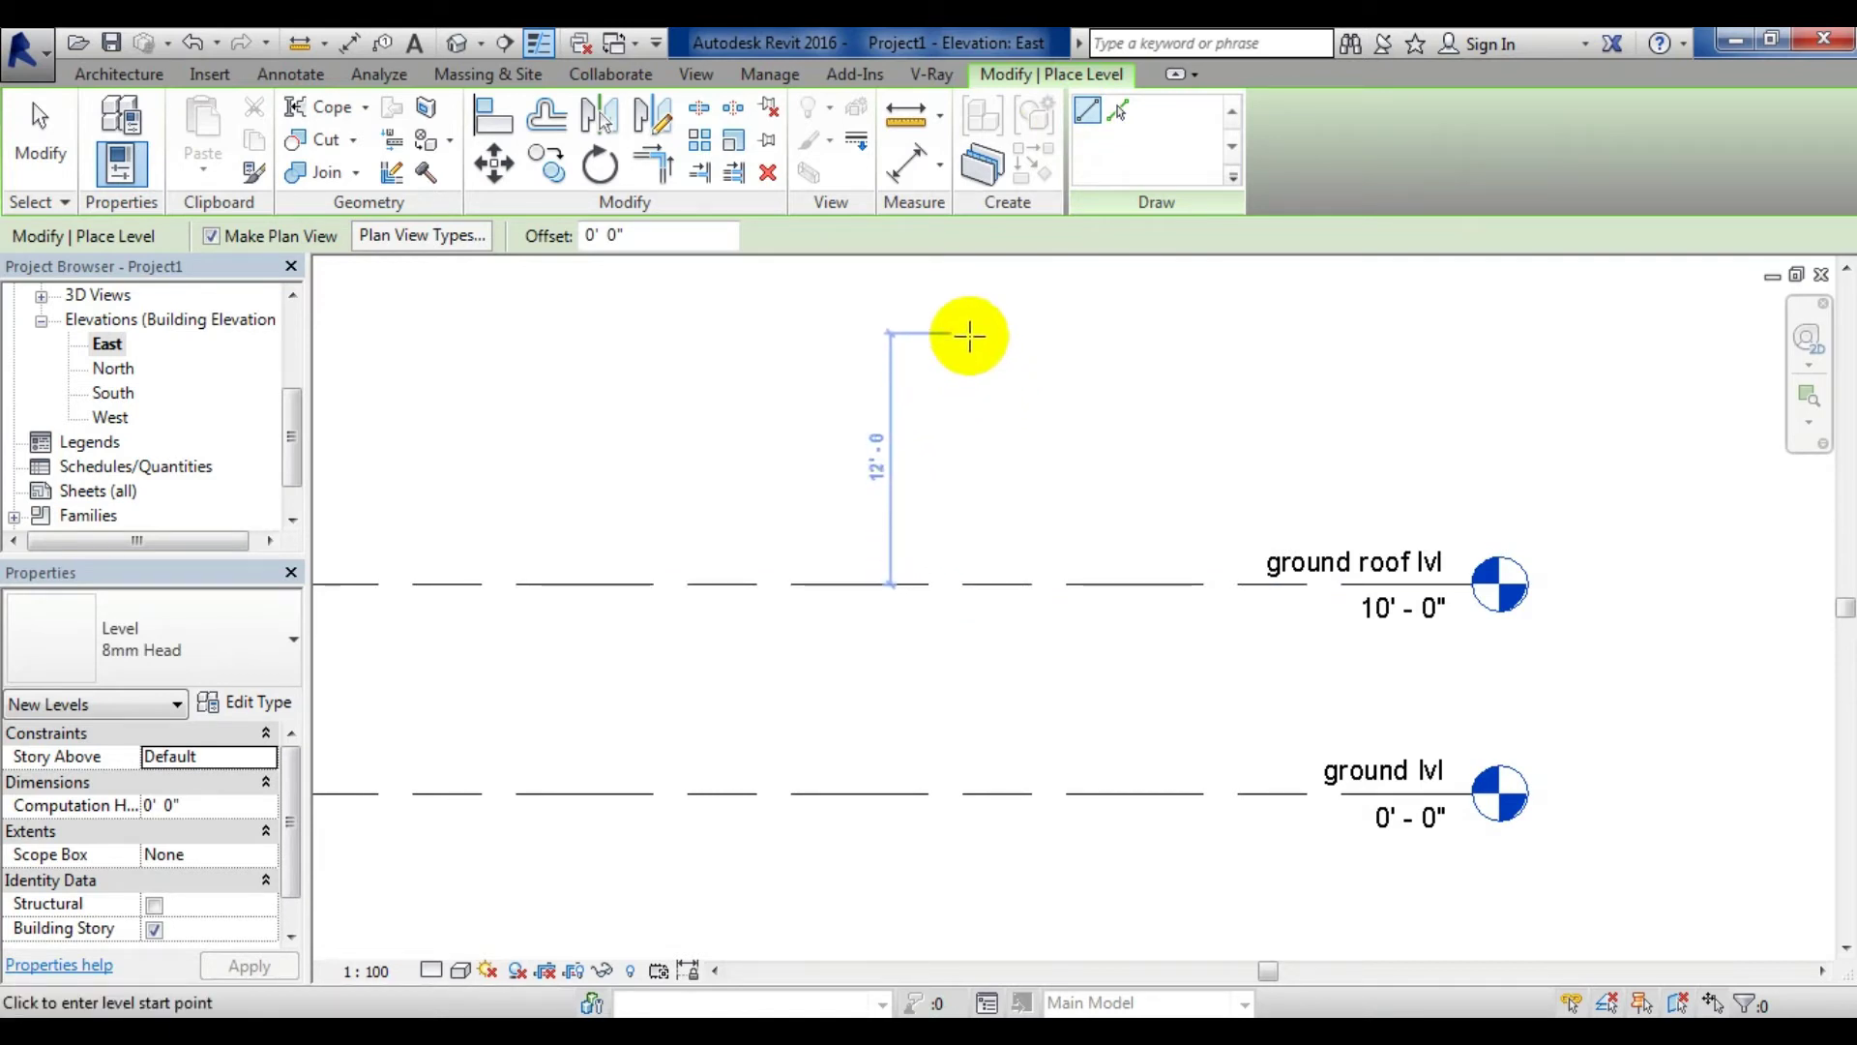
pyautogui.scroll(-2, 970, 341)
pyautogui.moveTo(967, 332); pyautogui.dragTo(969, 471, button='middle')
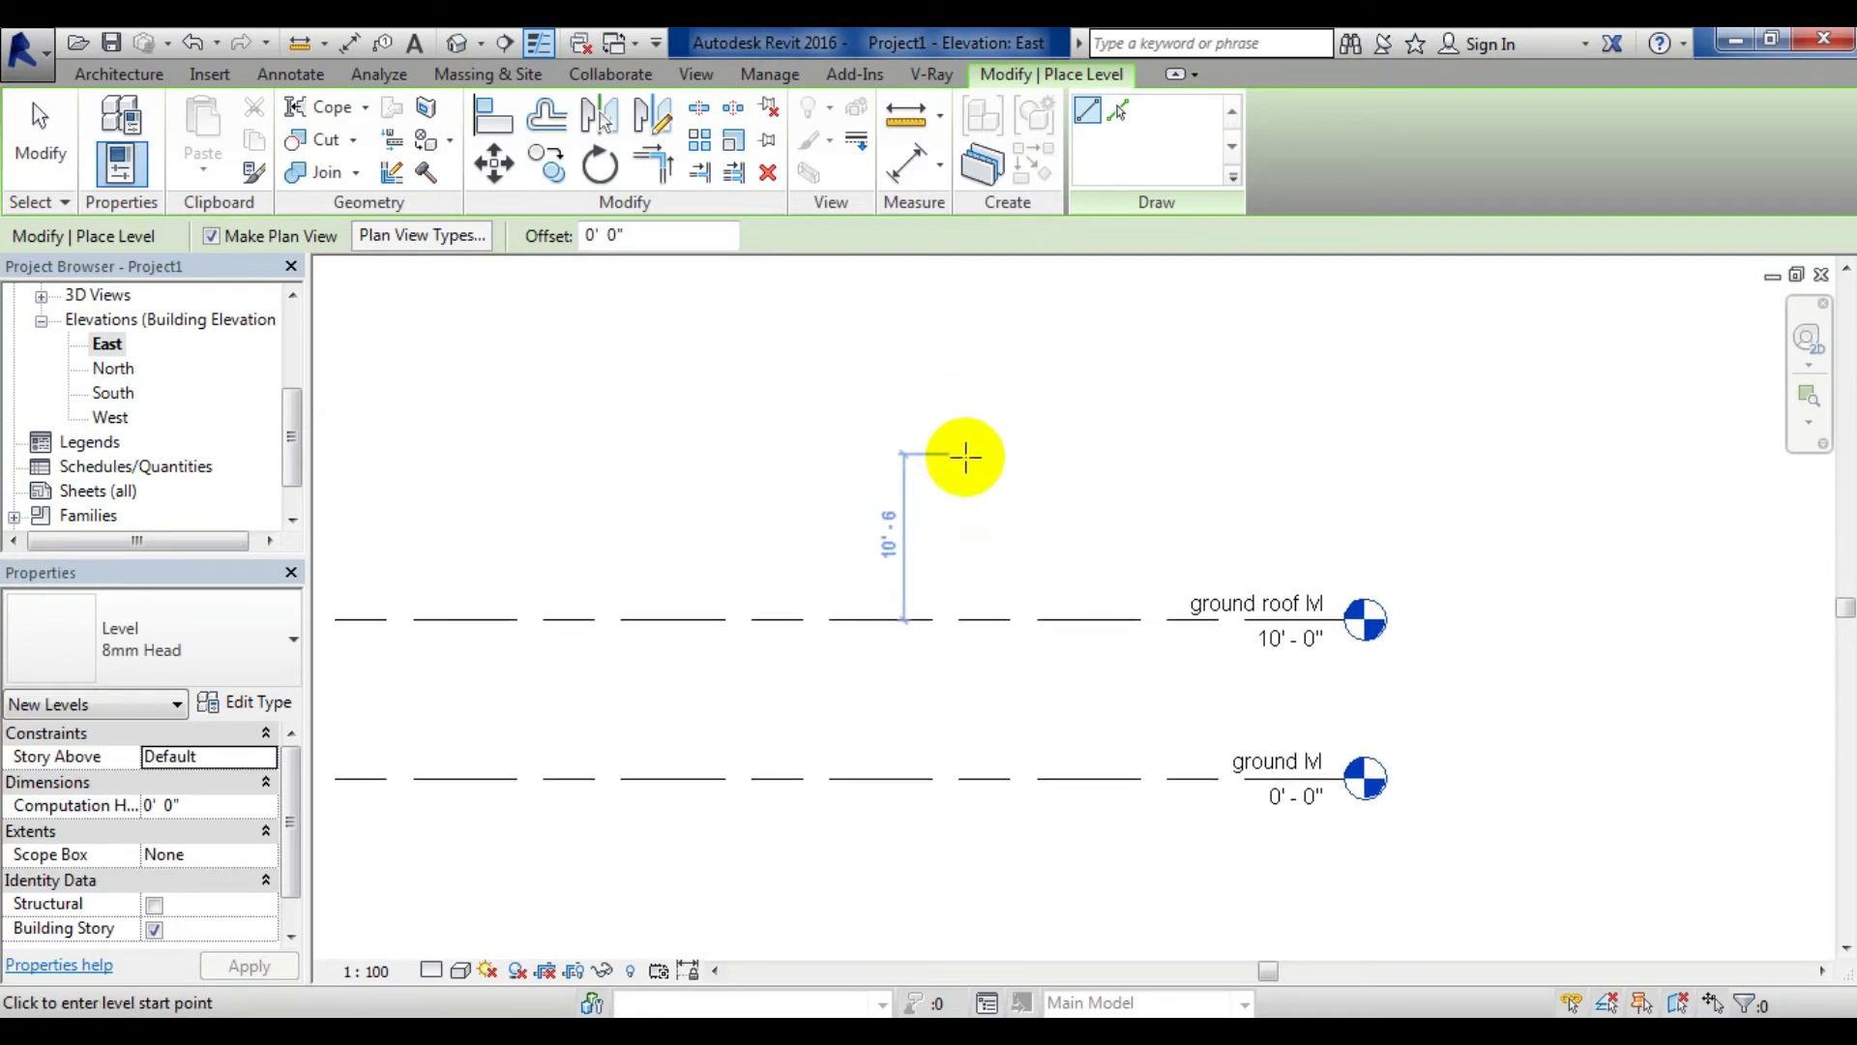
pyautogui.scroll(1, 945, 504)
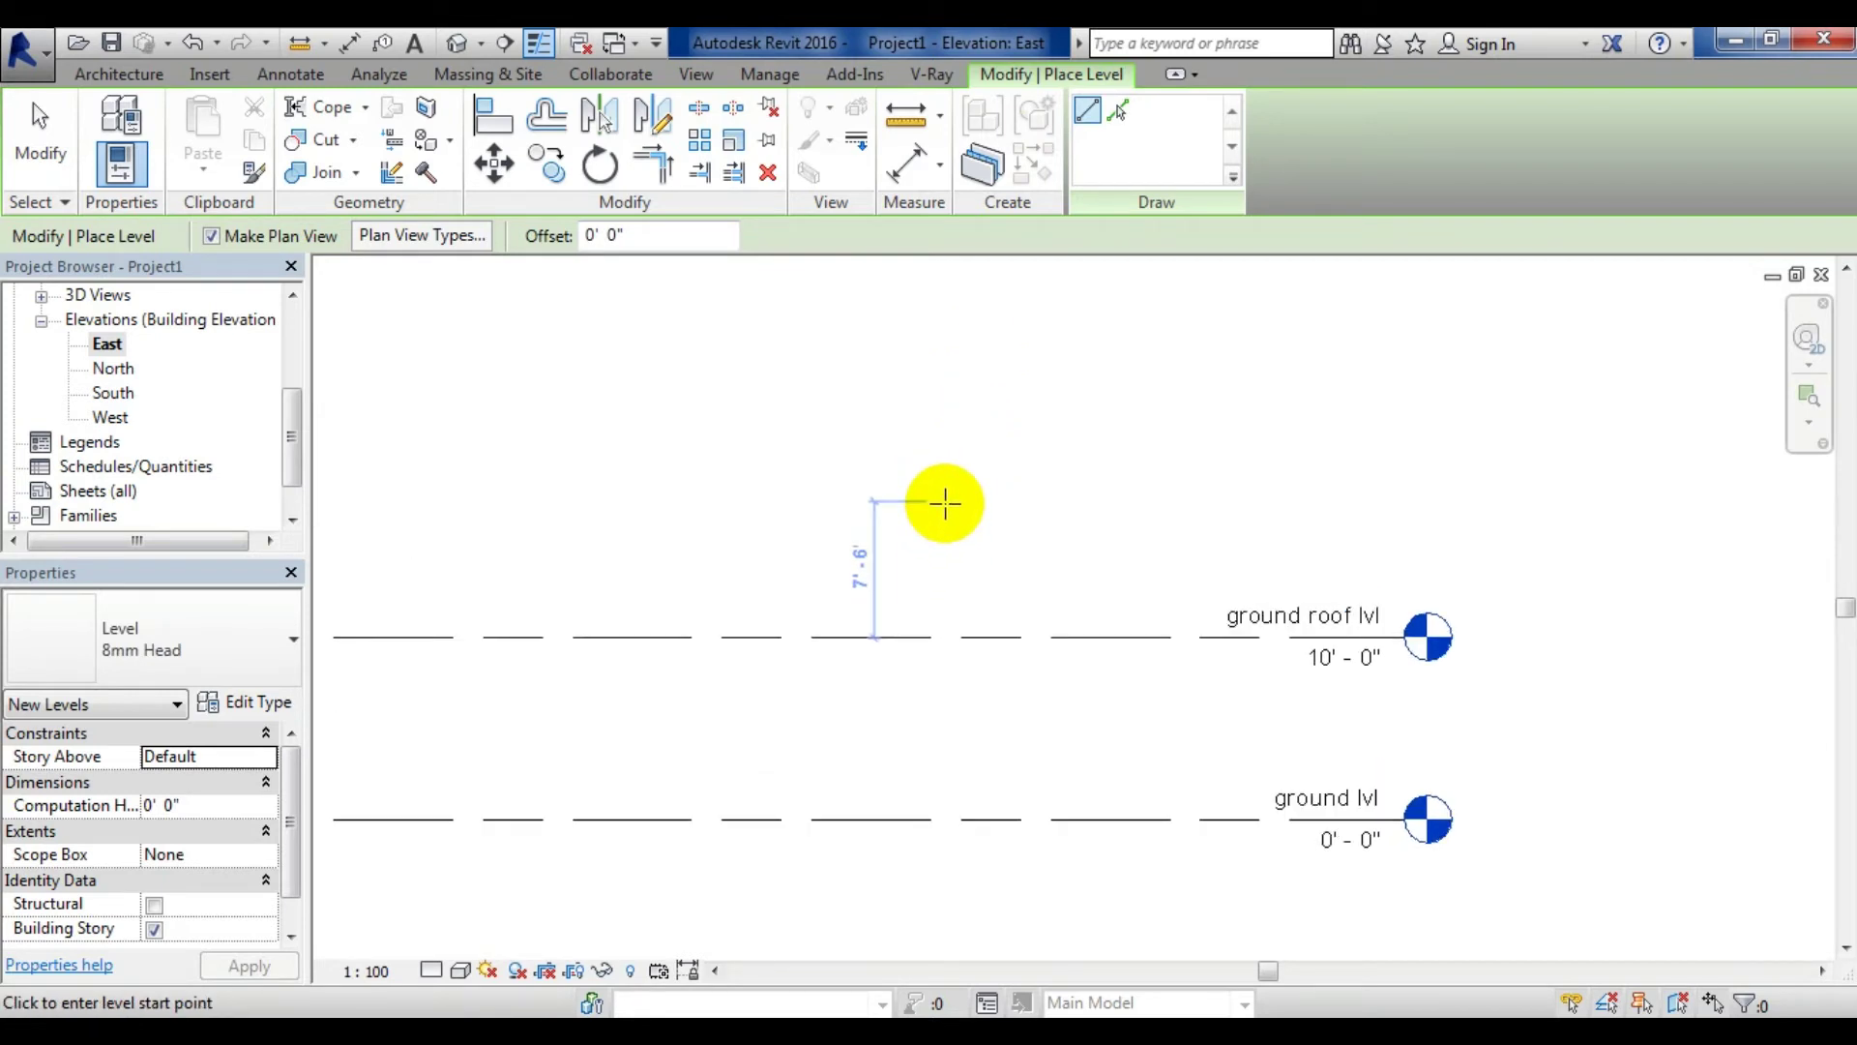
pyautogui.scroll(1, 945, 504)
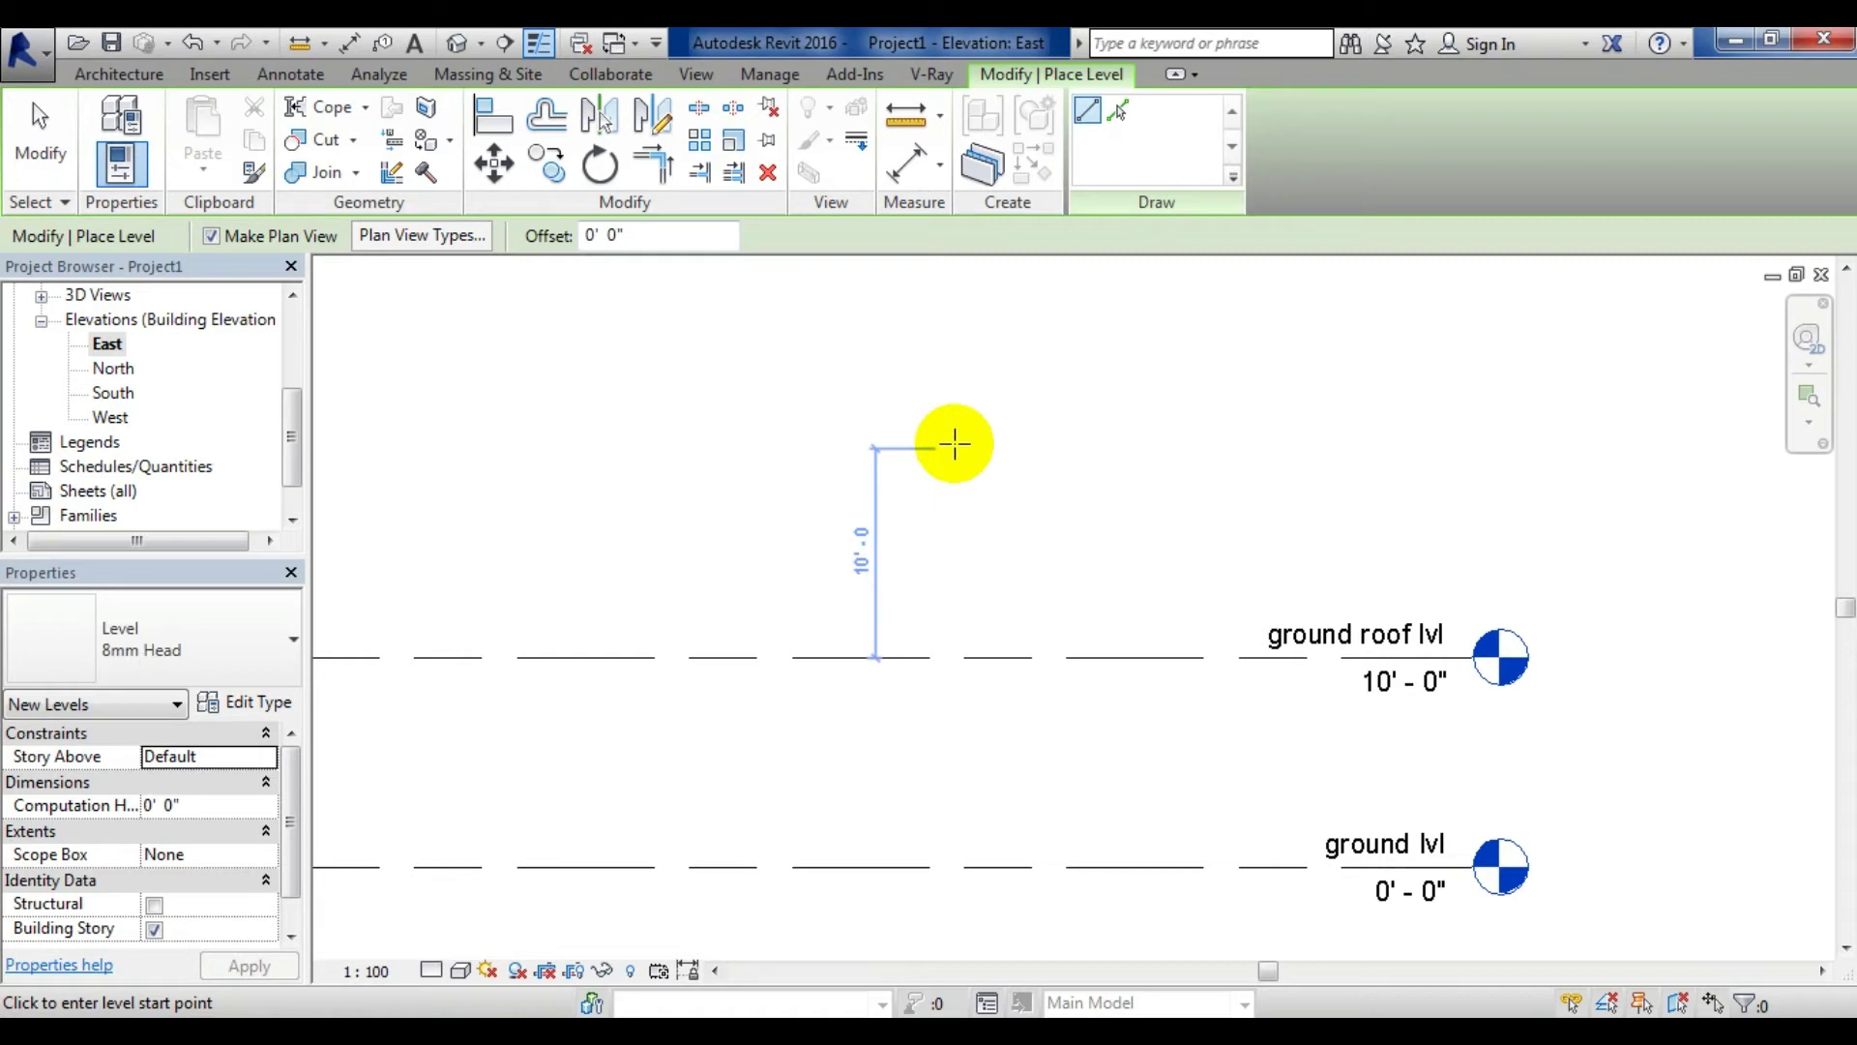
# Draw Level 3 at 20'-0", 10' above ground roof lvl, ending at the level heads
pyautogui.click(954, 444)
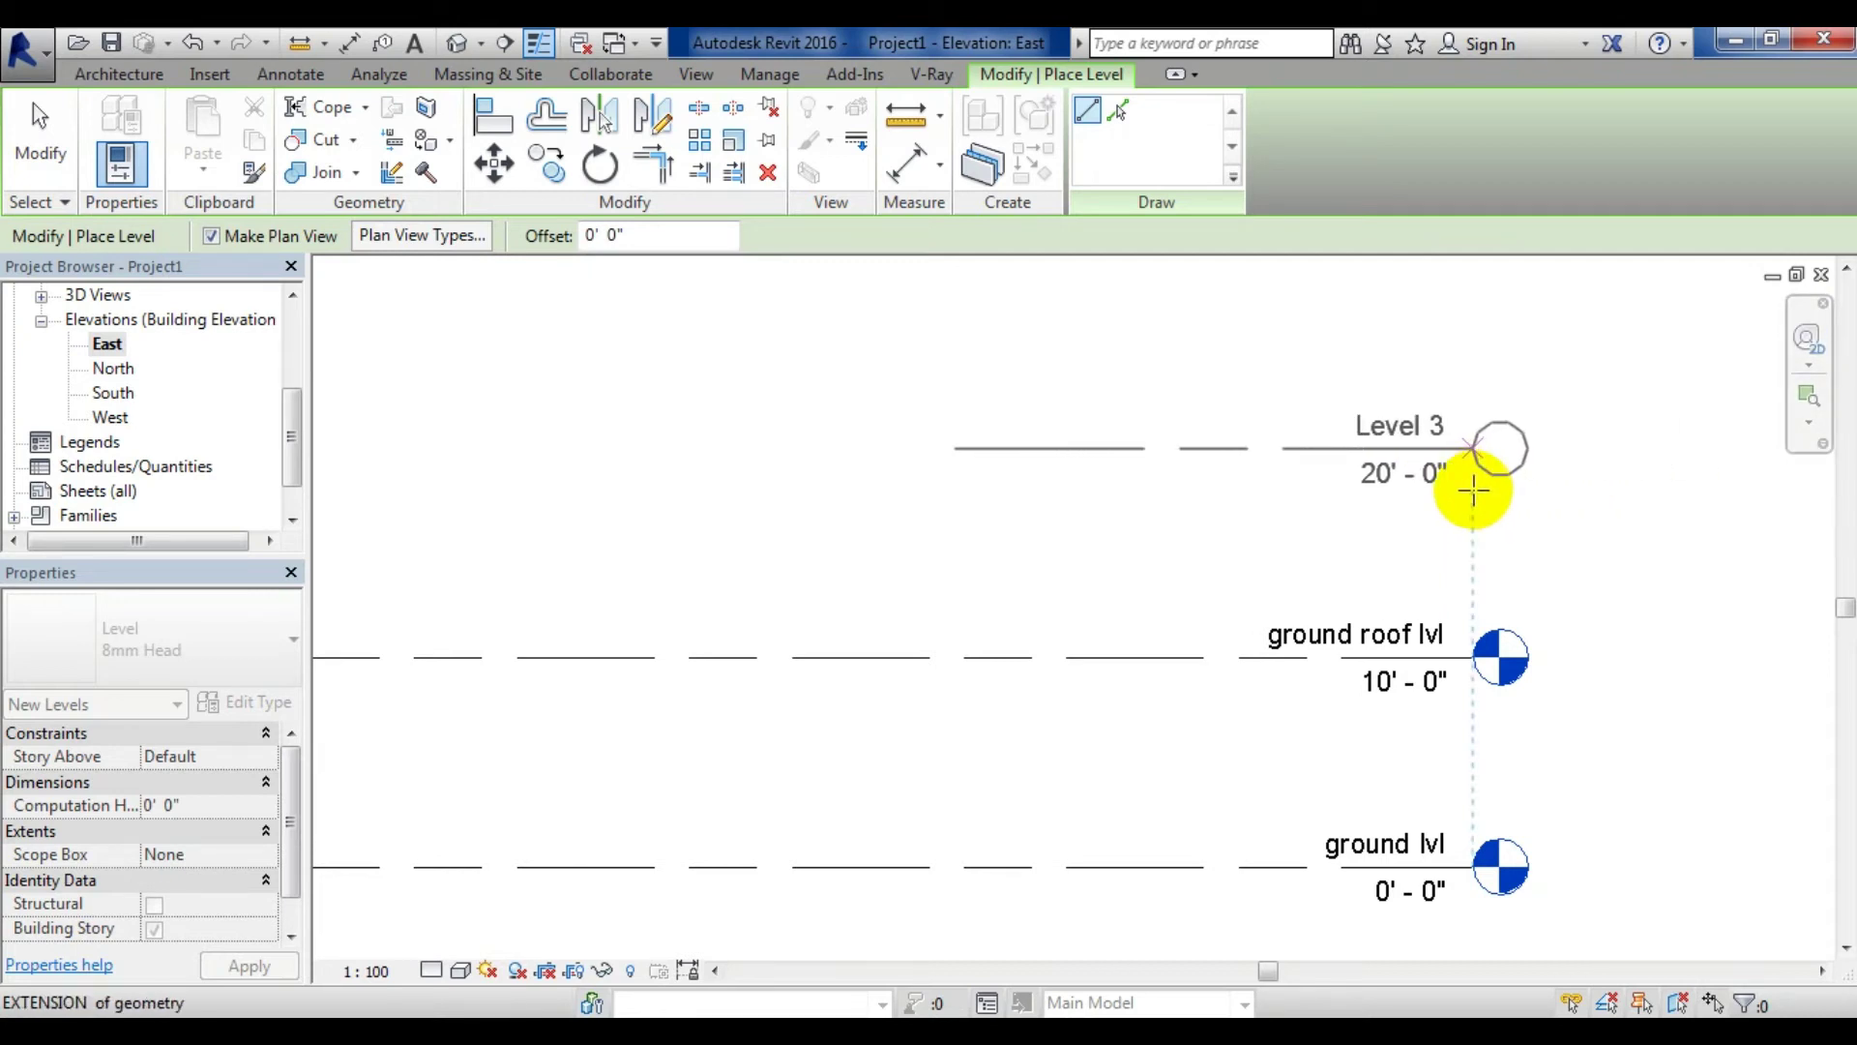
pyautogui.click(1471, 449)
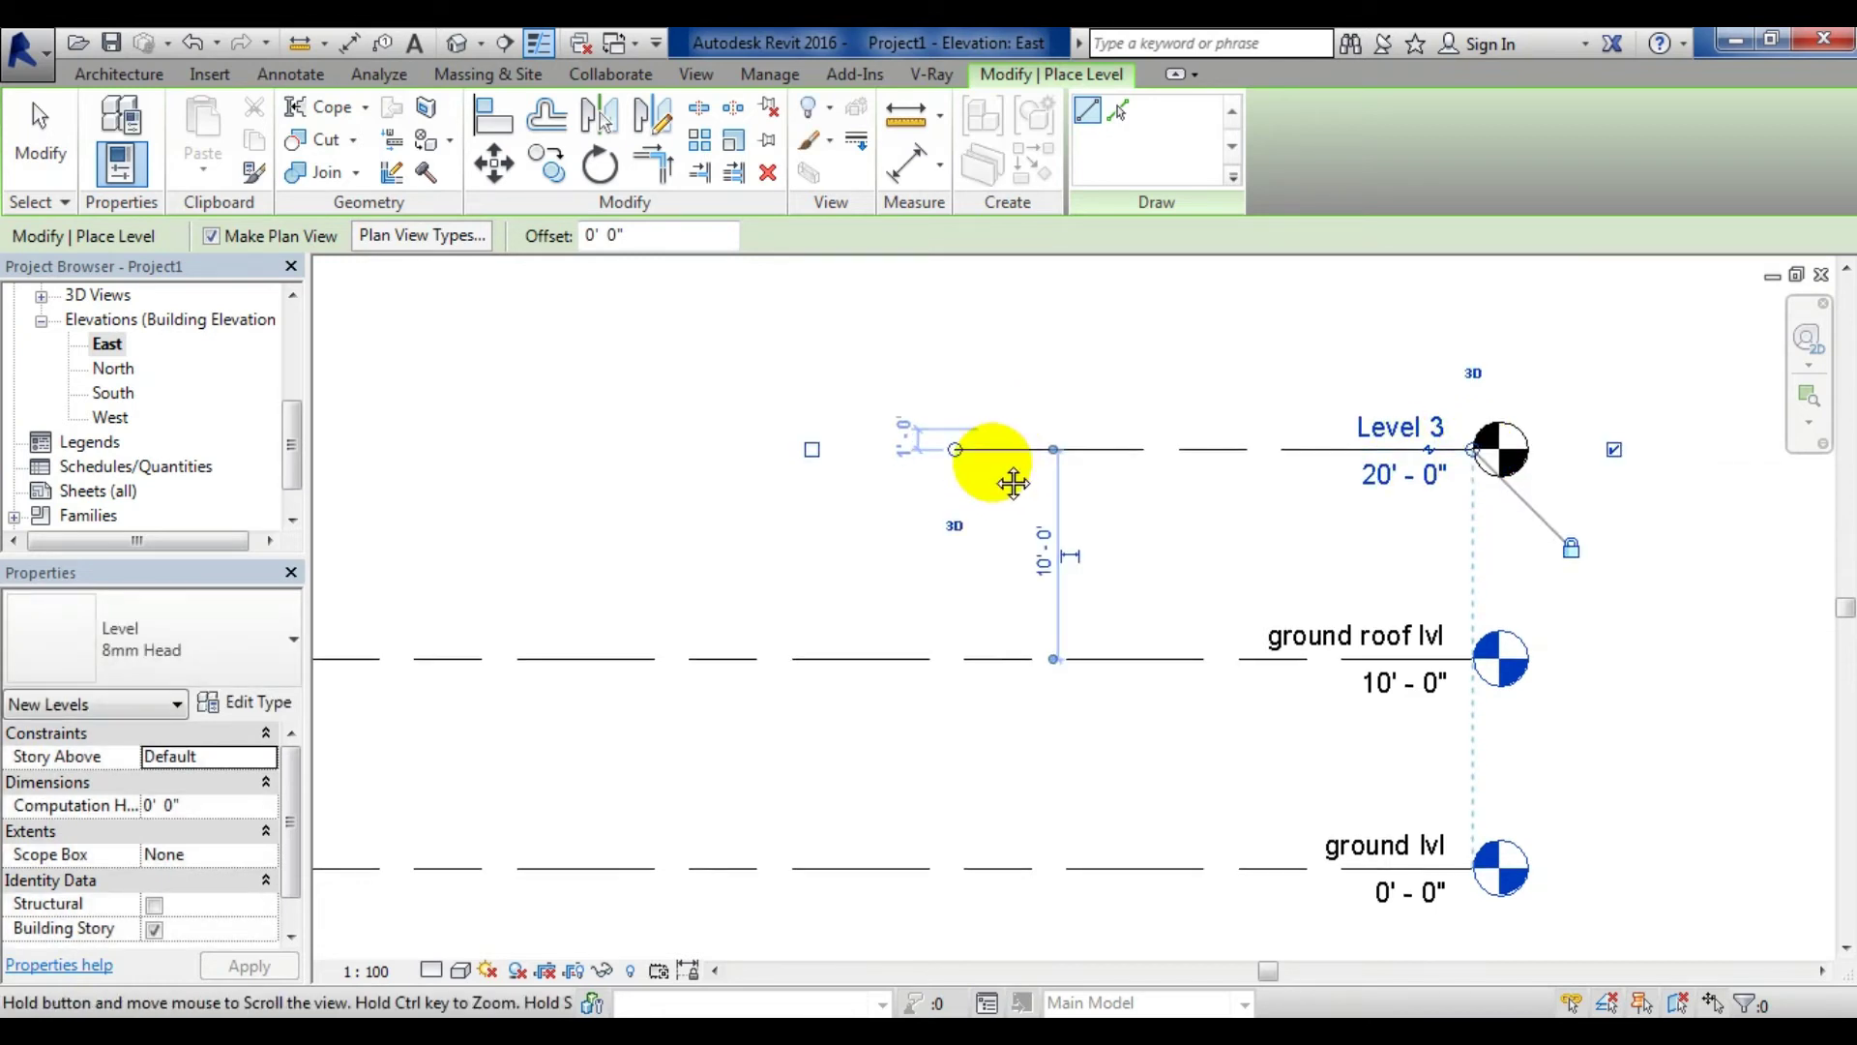
pyautogui.moveTo(994, 440); pyautogui.dragTo(967, 682, button='middle')
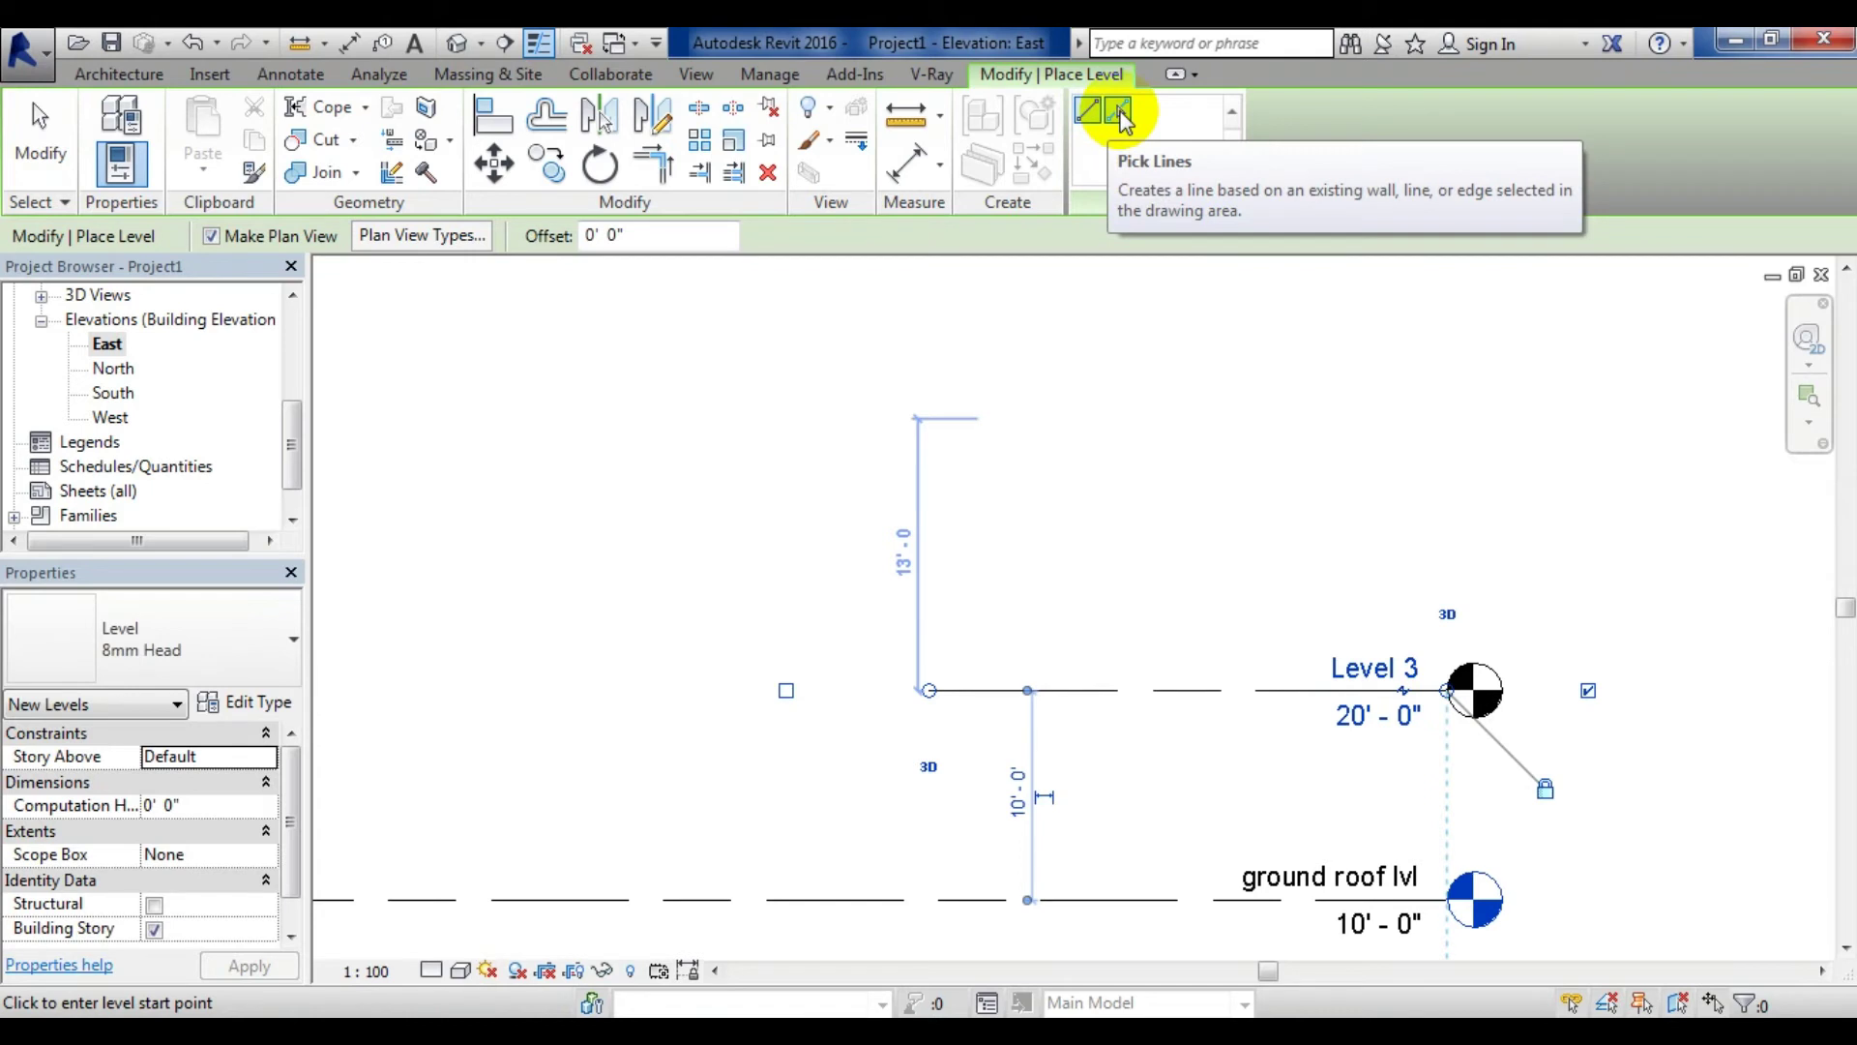
pyautogui.click(1119, 111)
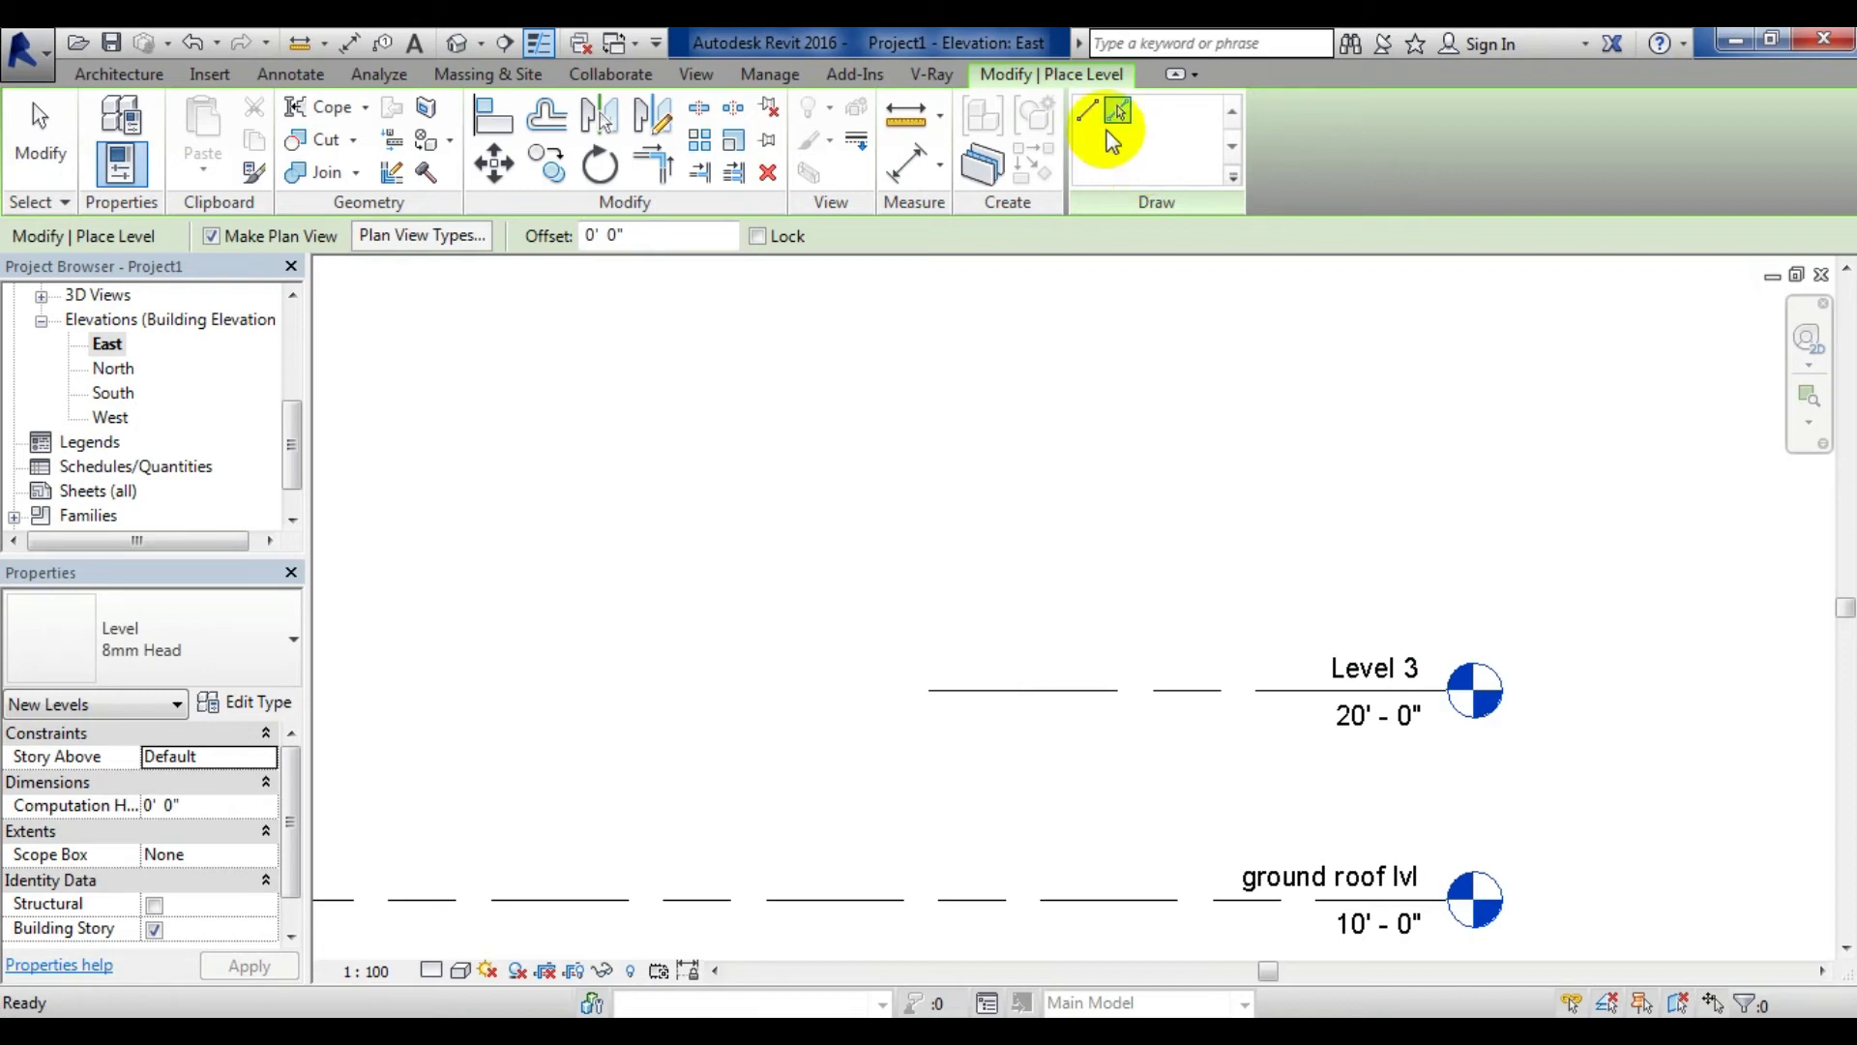
pyautogui.click(1087, 110)
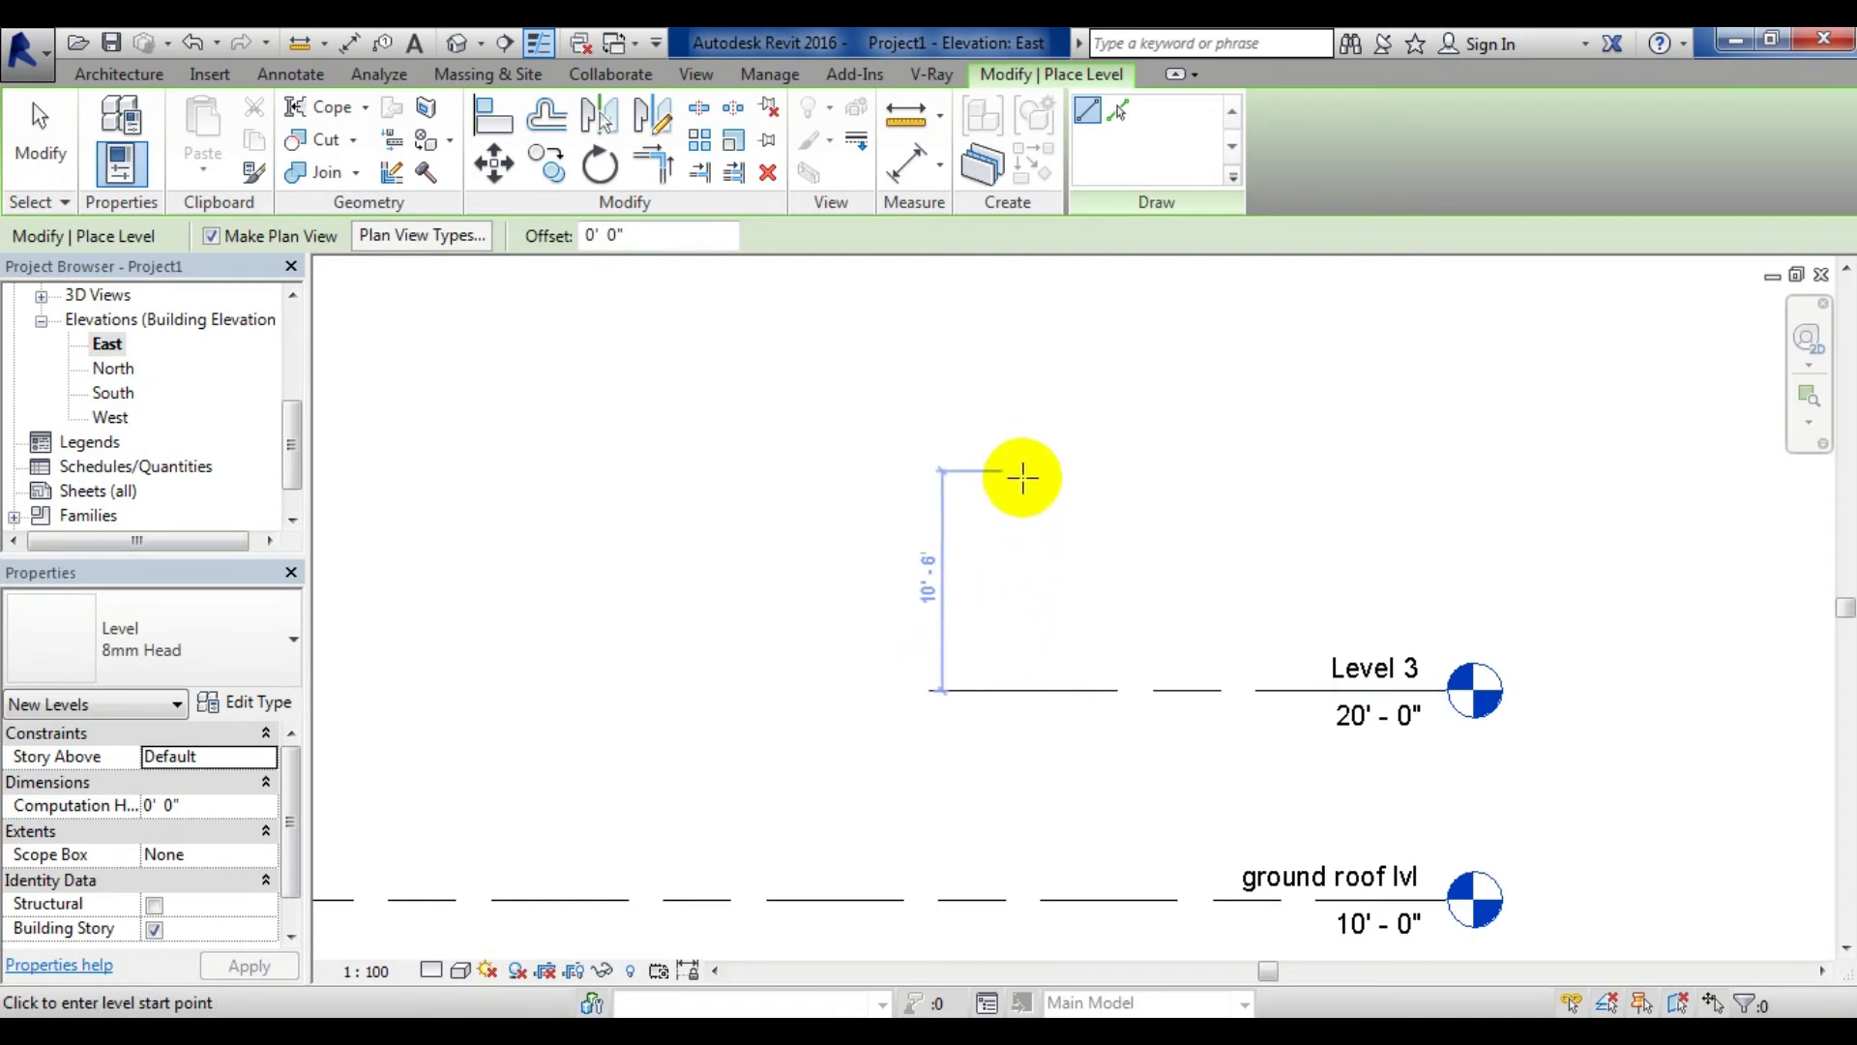
# Draw Level 4 at 30'-0", aligned with the existing level heads
pyautogui.click(1022, 477)
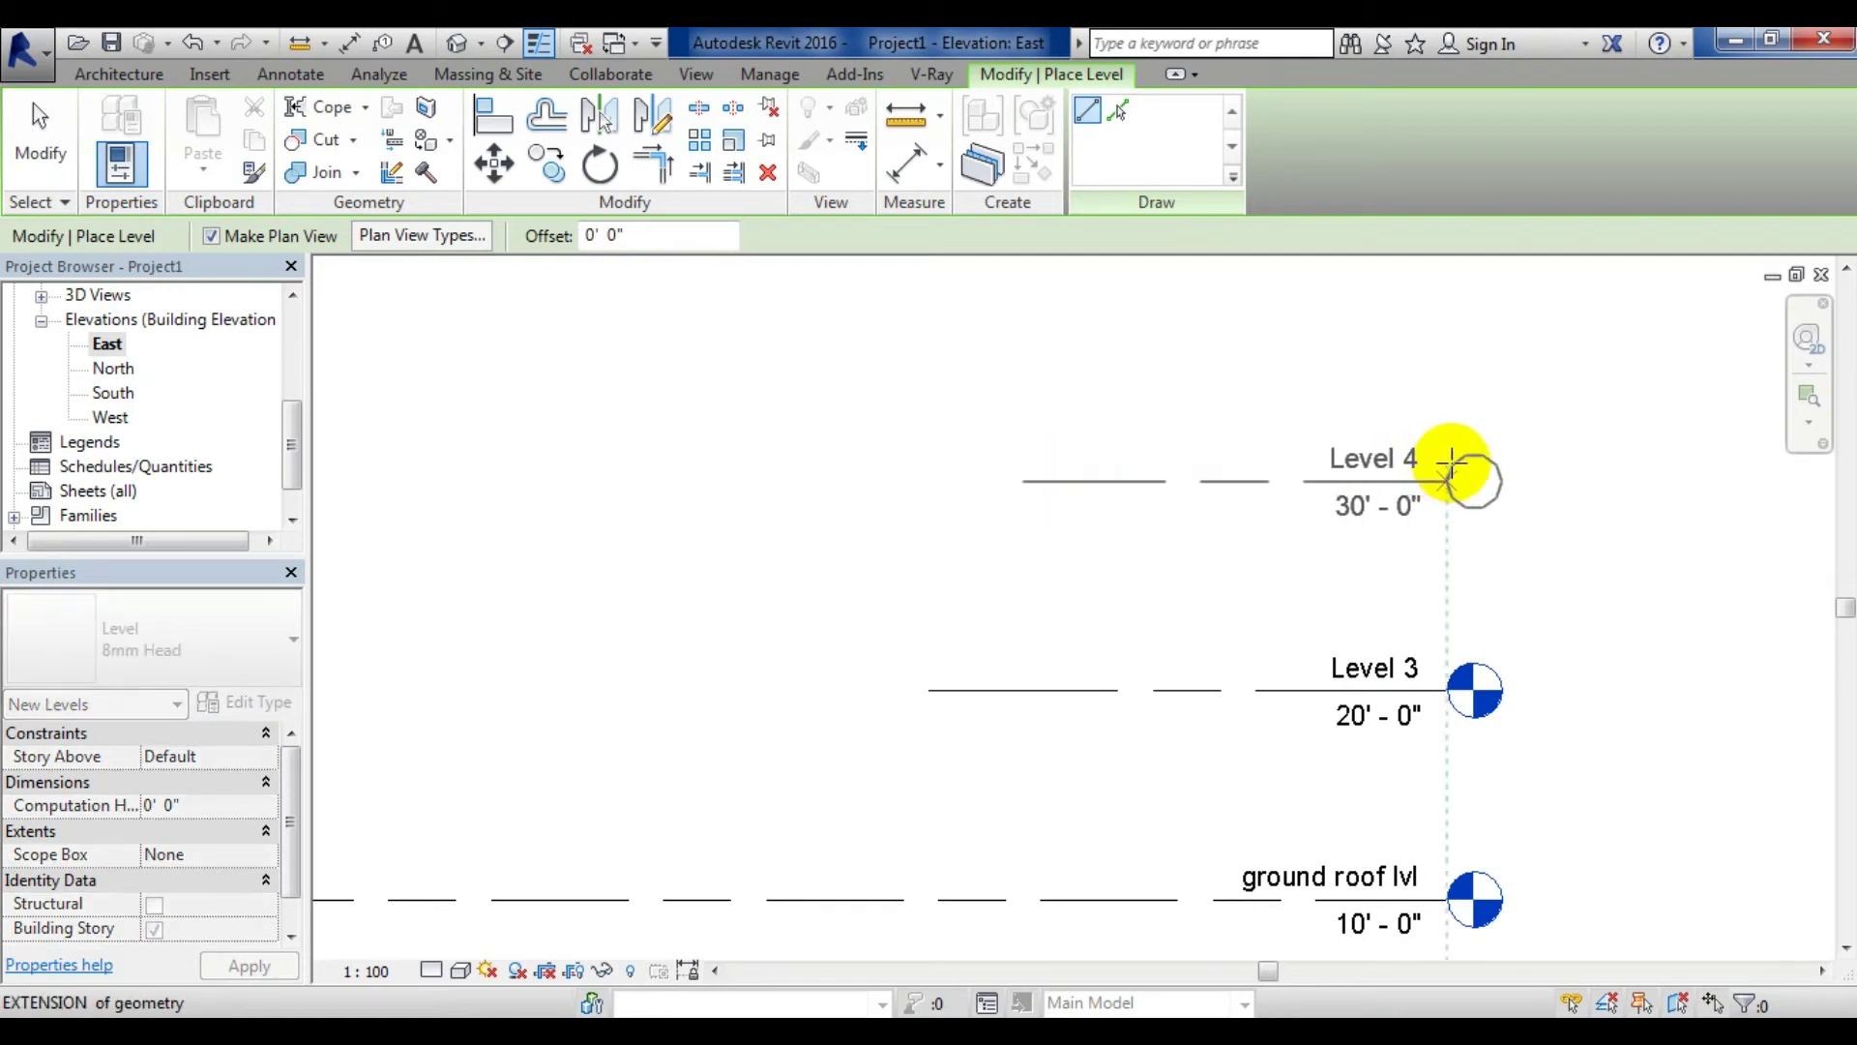
pyautogui.click(1446, 460)
pyautogui.scroll(-1, 1048, 416)
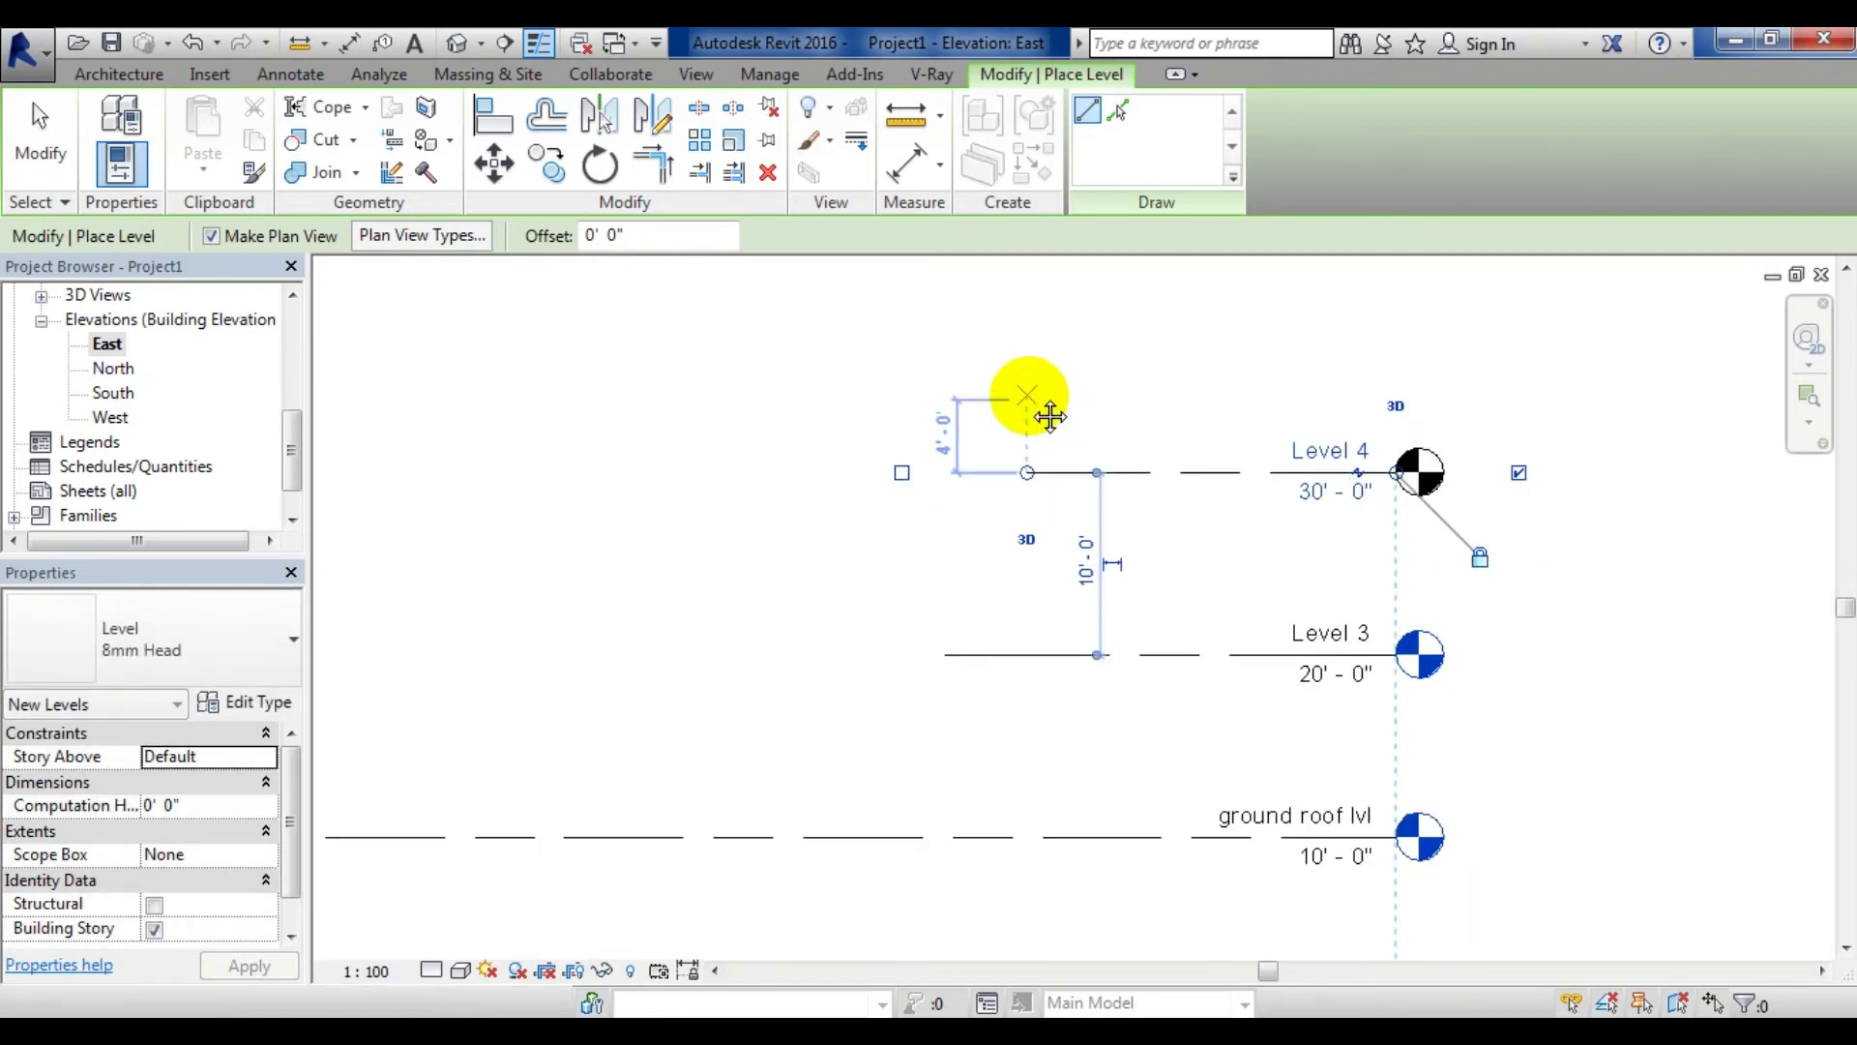
pyautogui.moveTo(1049, 416); pyautogui.dragTo(961, 551, button='middle')
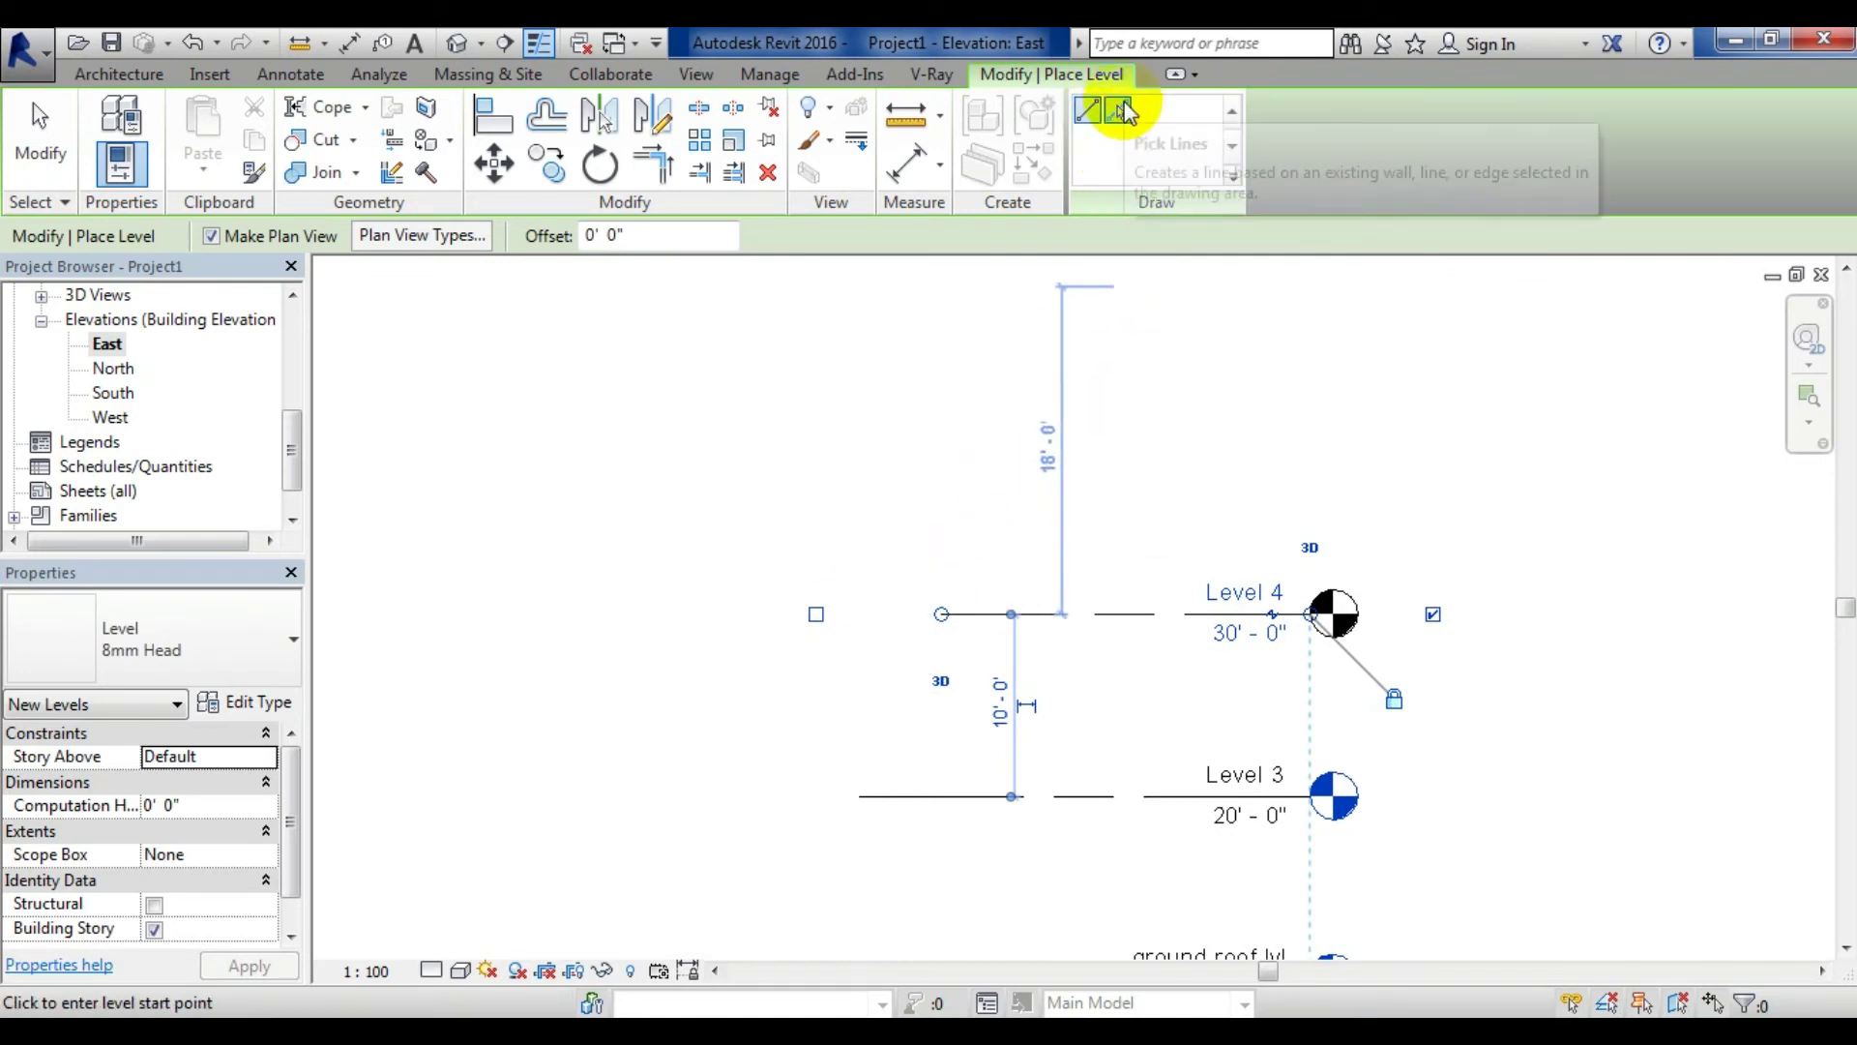
# Switch the Level tool to Pick Lines with a 10' offset
pyautogui.click(1119, 111)
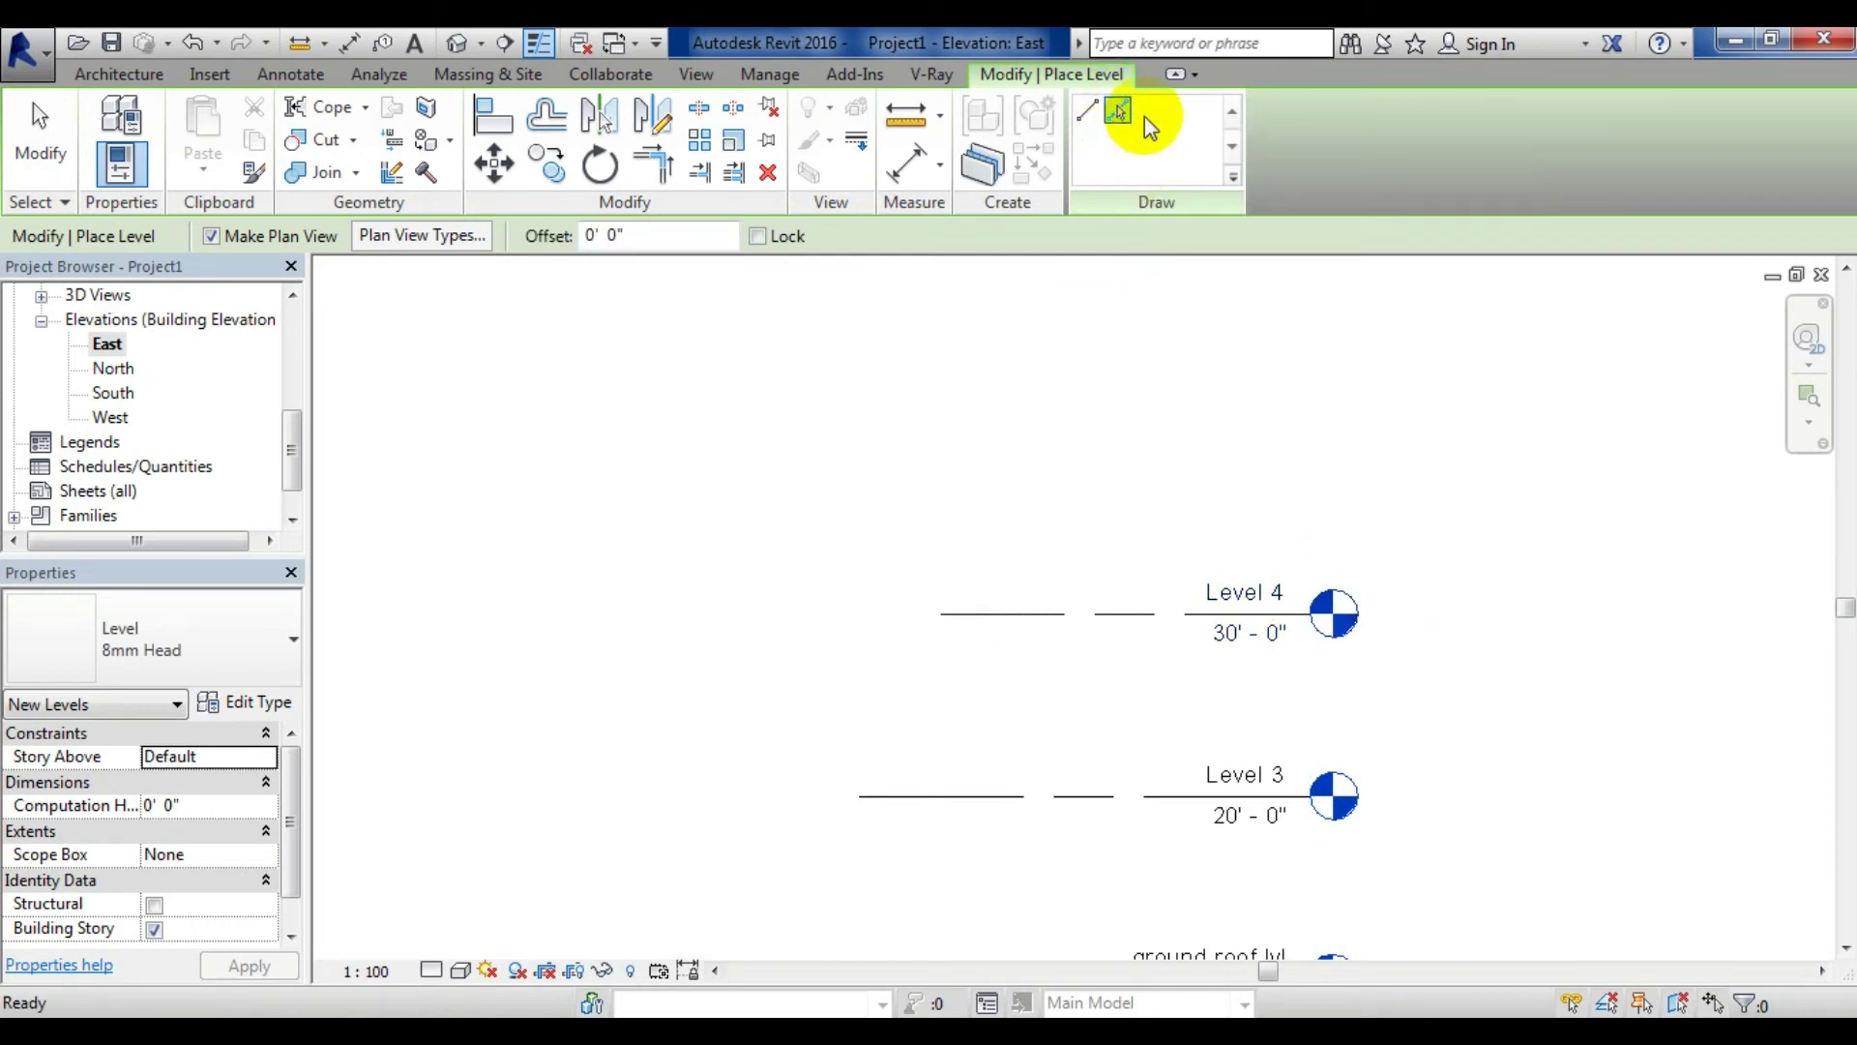
pyautogui.click(1089, 112)
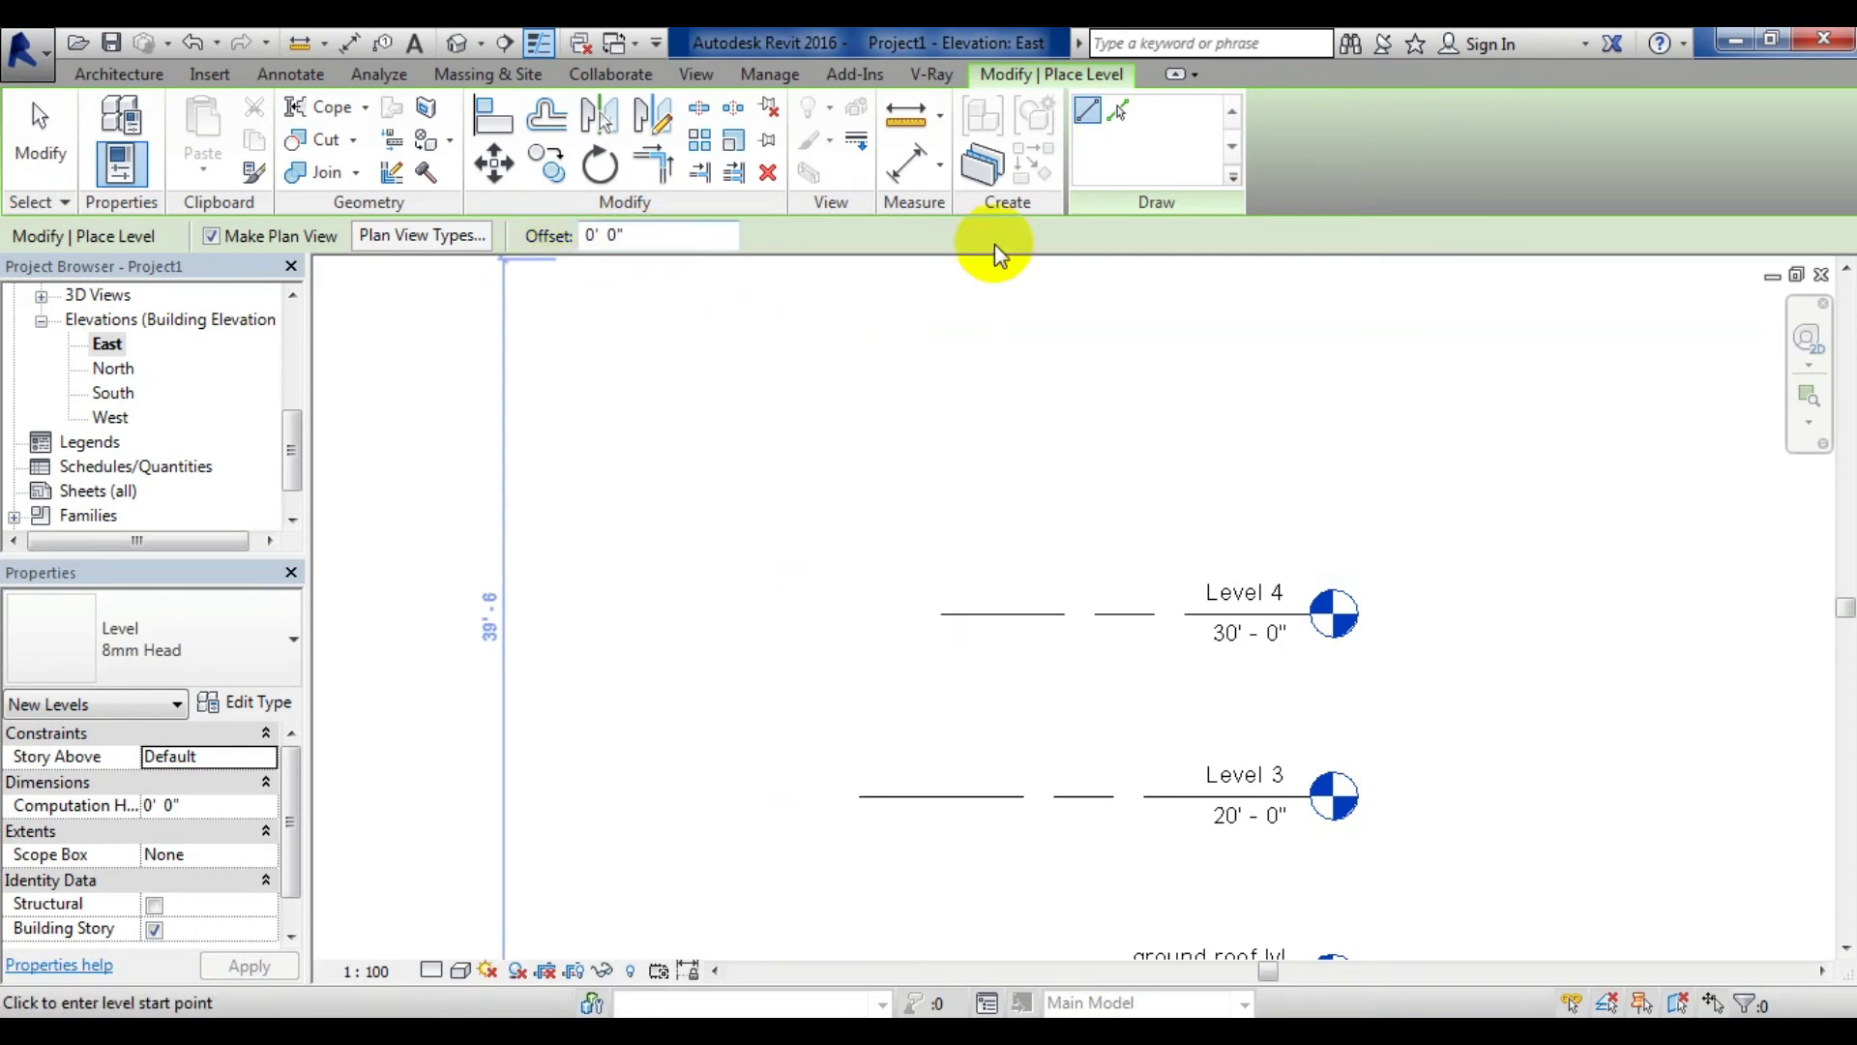
pyautogui.click(1118, 111)
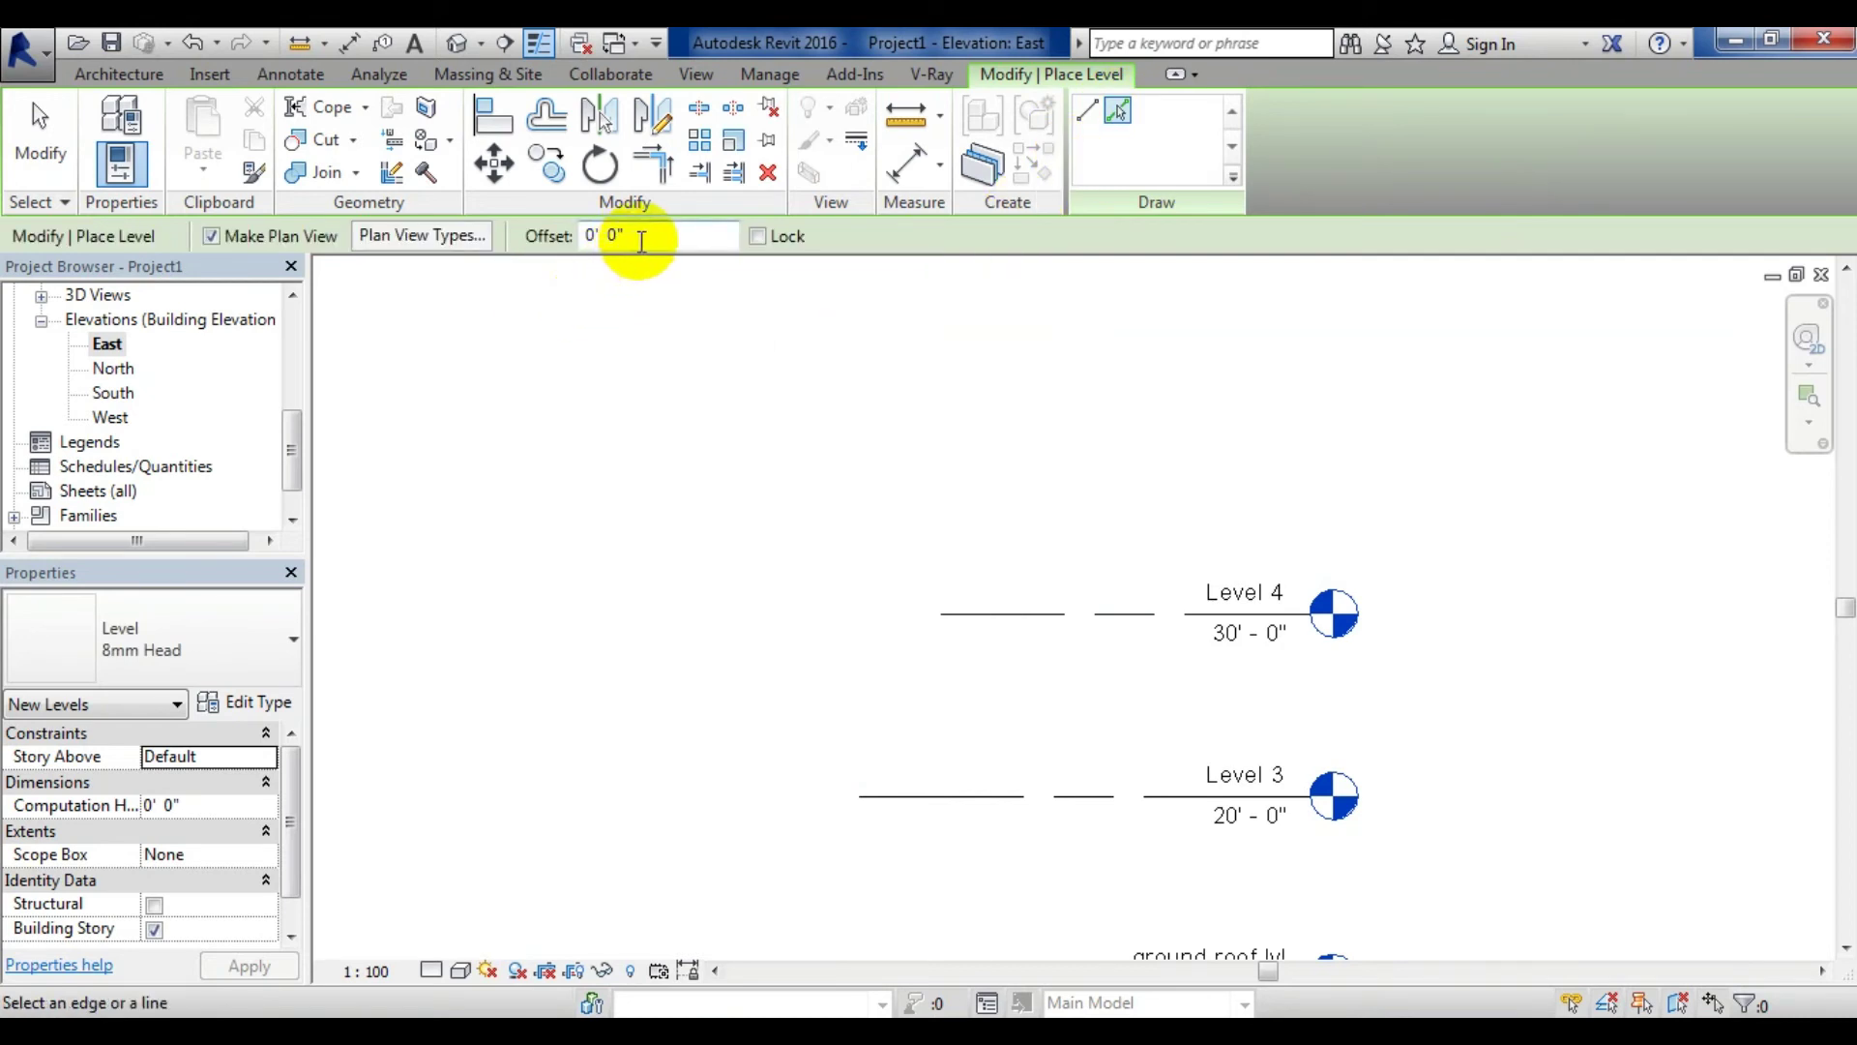
pyautogui.doubleClick(582, 238)
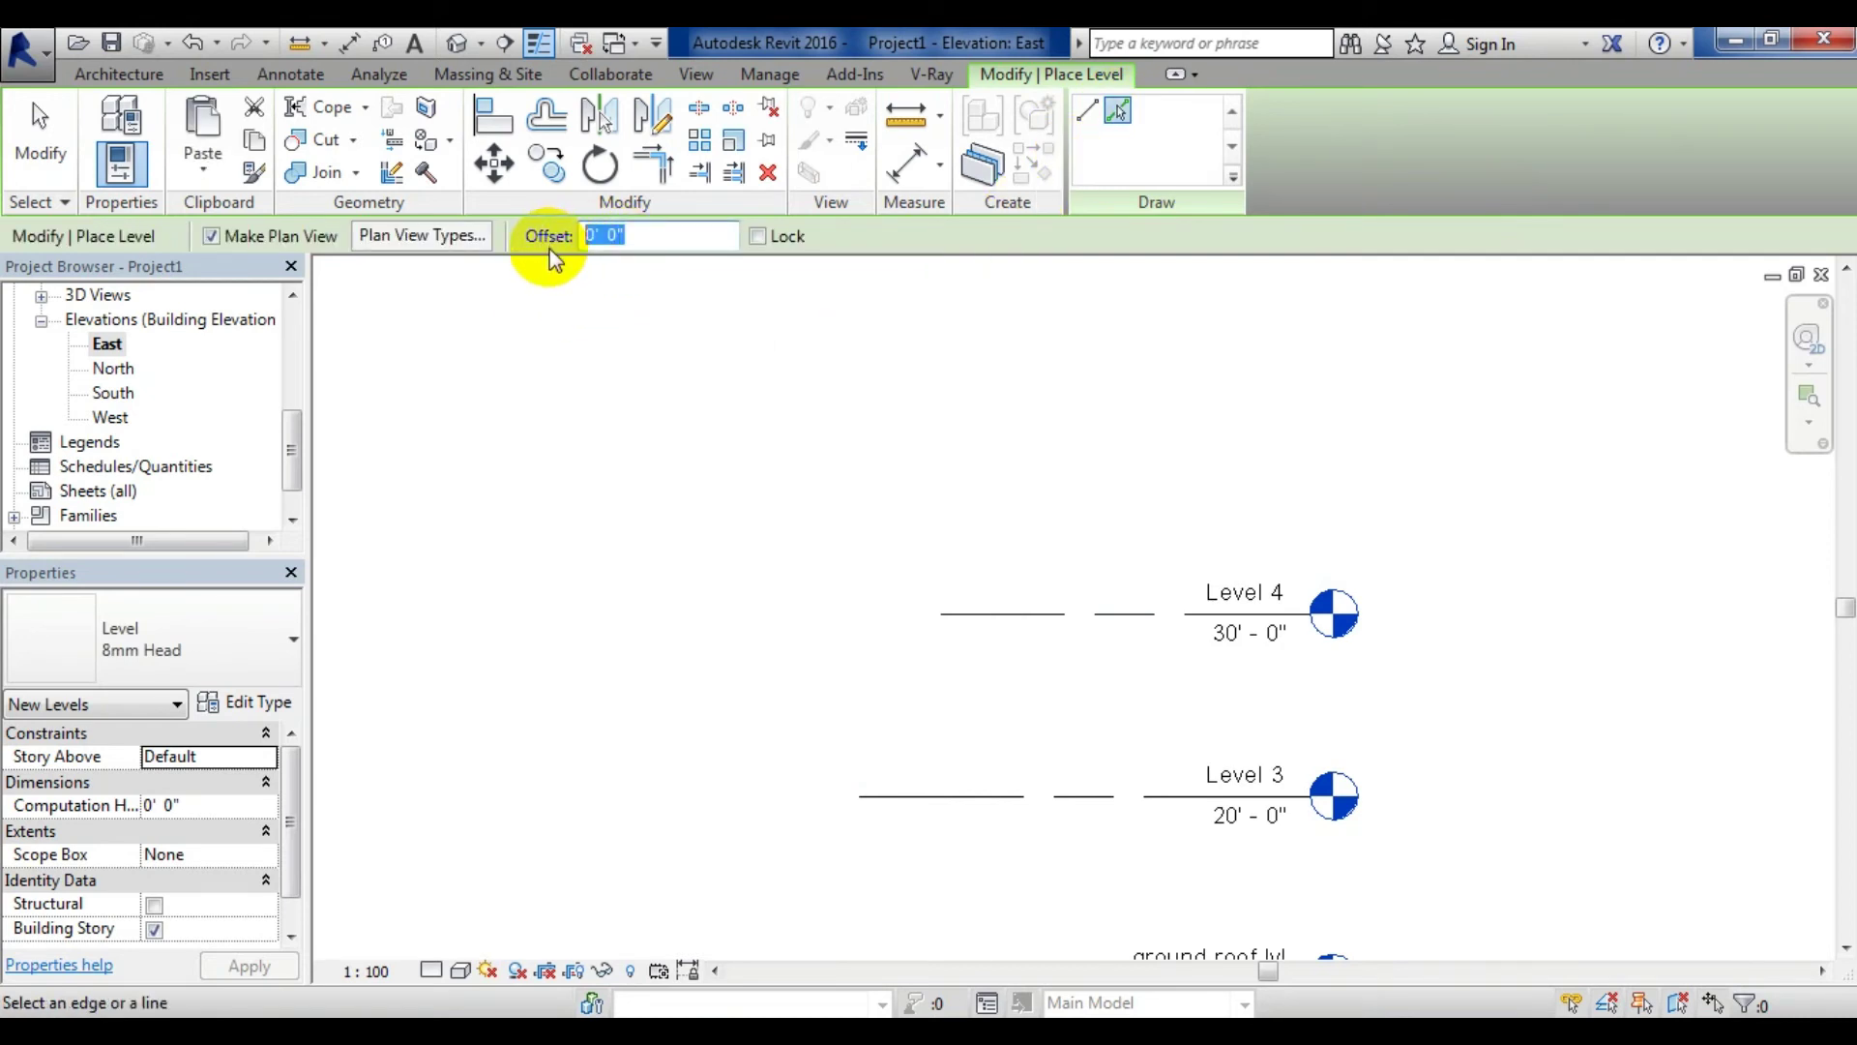
pyautogui.write("10'")
pyautogui.press('Return')
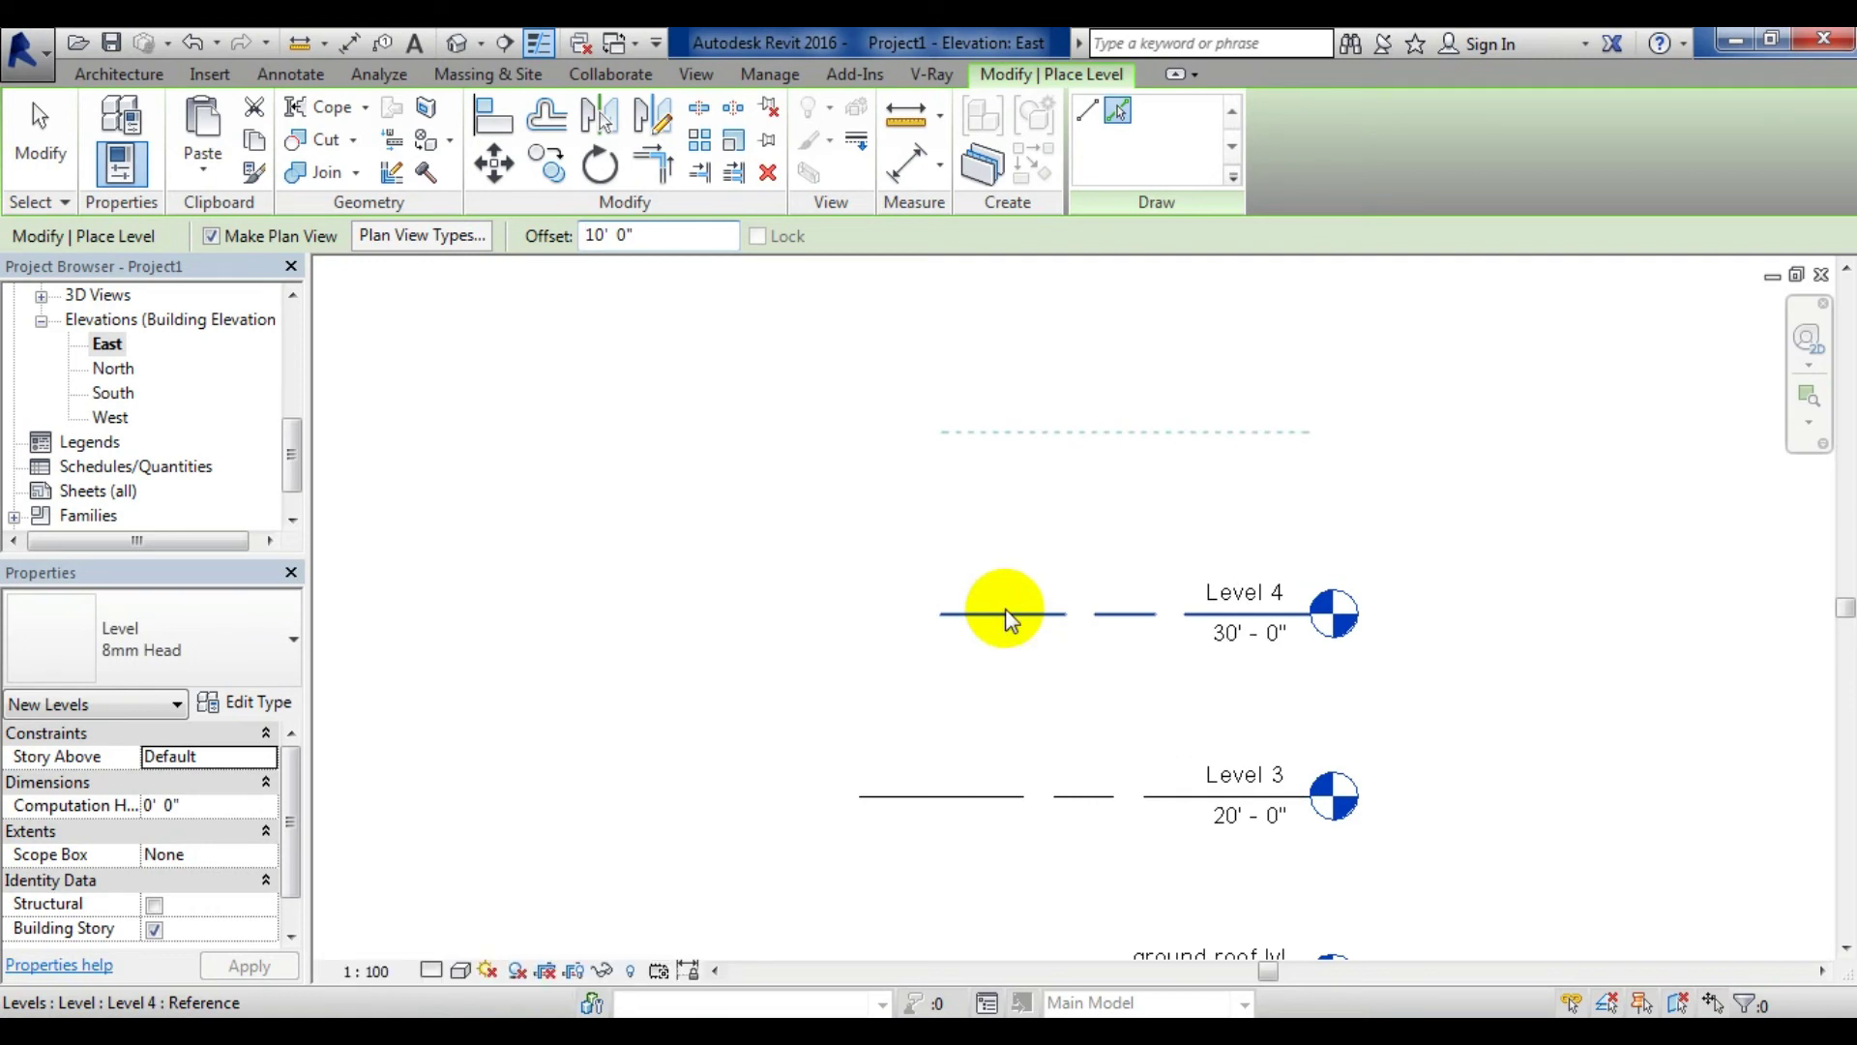
# Pick successive top level lines to add Level 5 (40'), Level 6 (50'), Level 7 (60') and one more level
pyautogui.click(1006, 613)
pyautogui.scroll(-2, 875, 416)
pyautogui.moveTo(876, 415); pyautogui.dragTo(859, 584, button='middle')
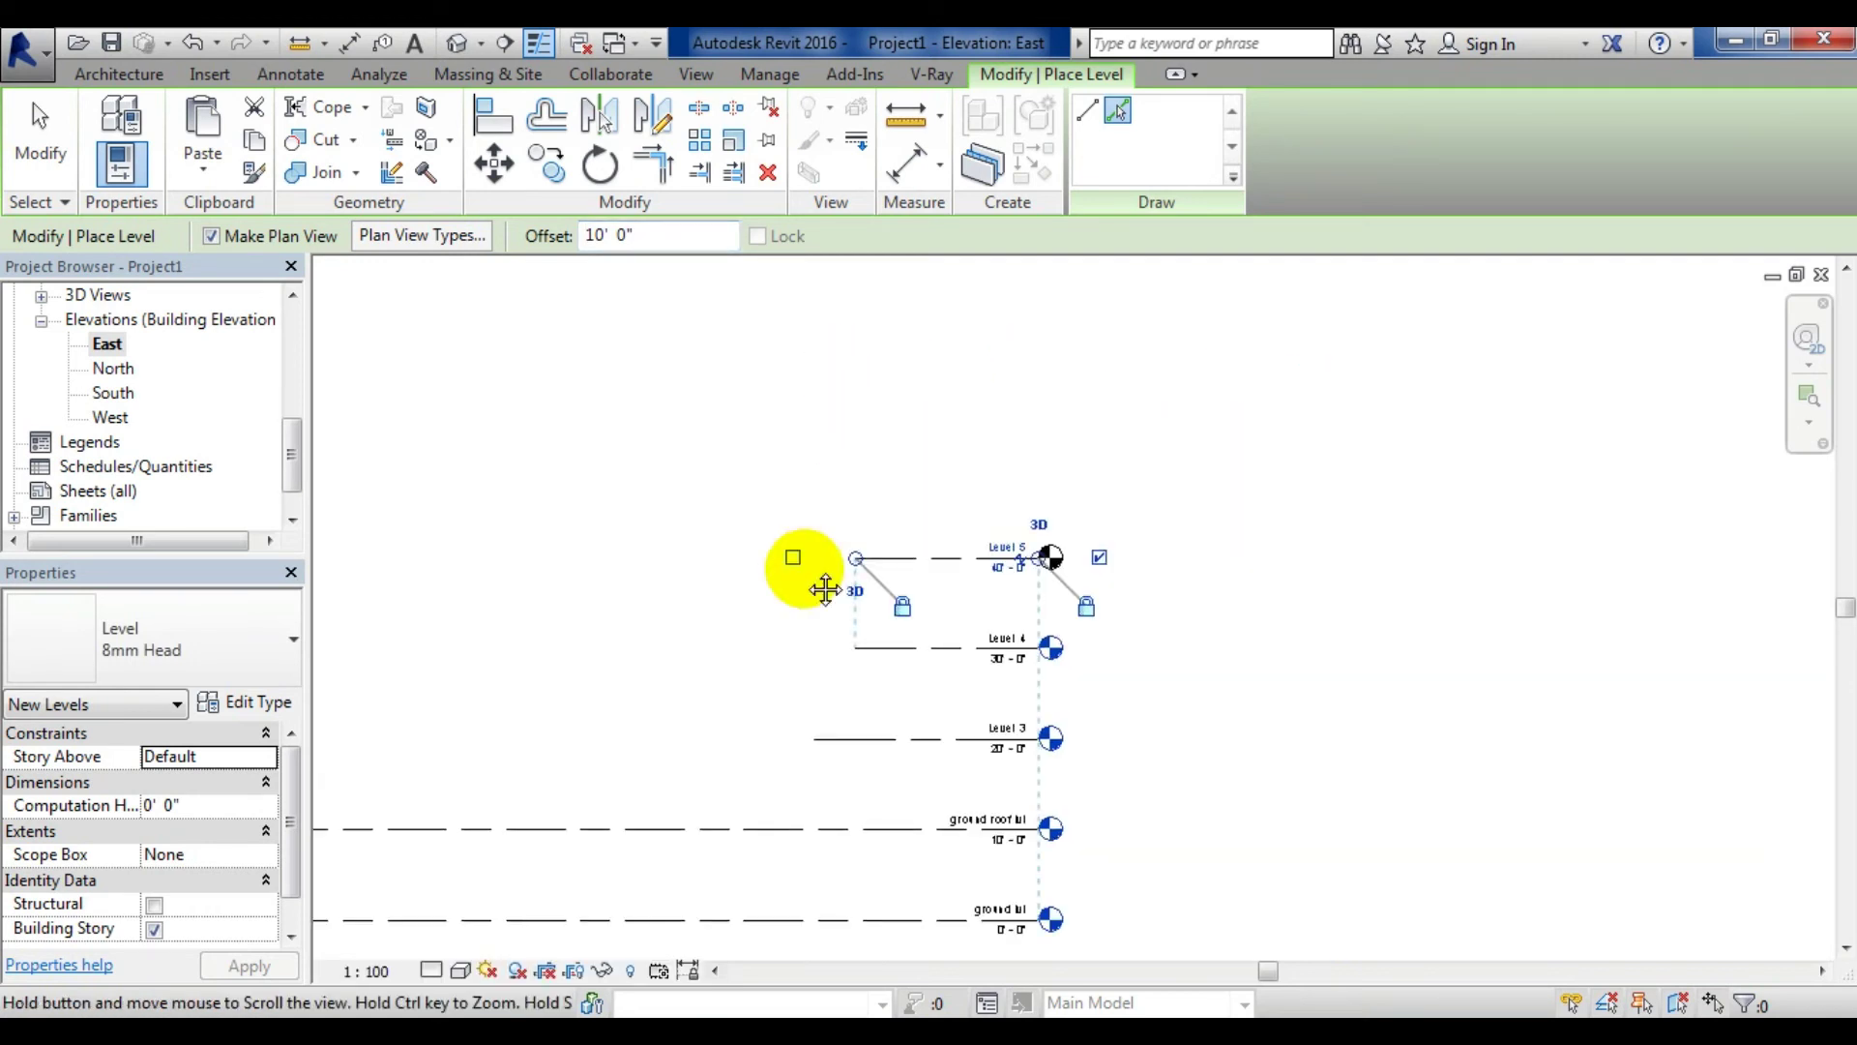
pyautogui.scroll(2, 865, 594)
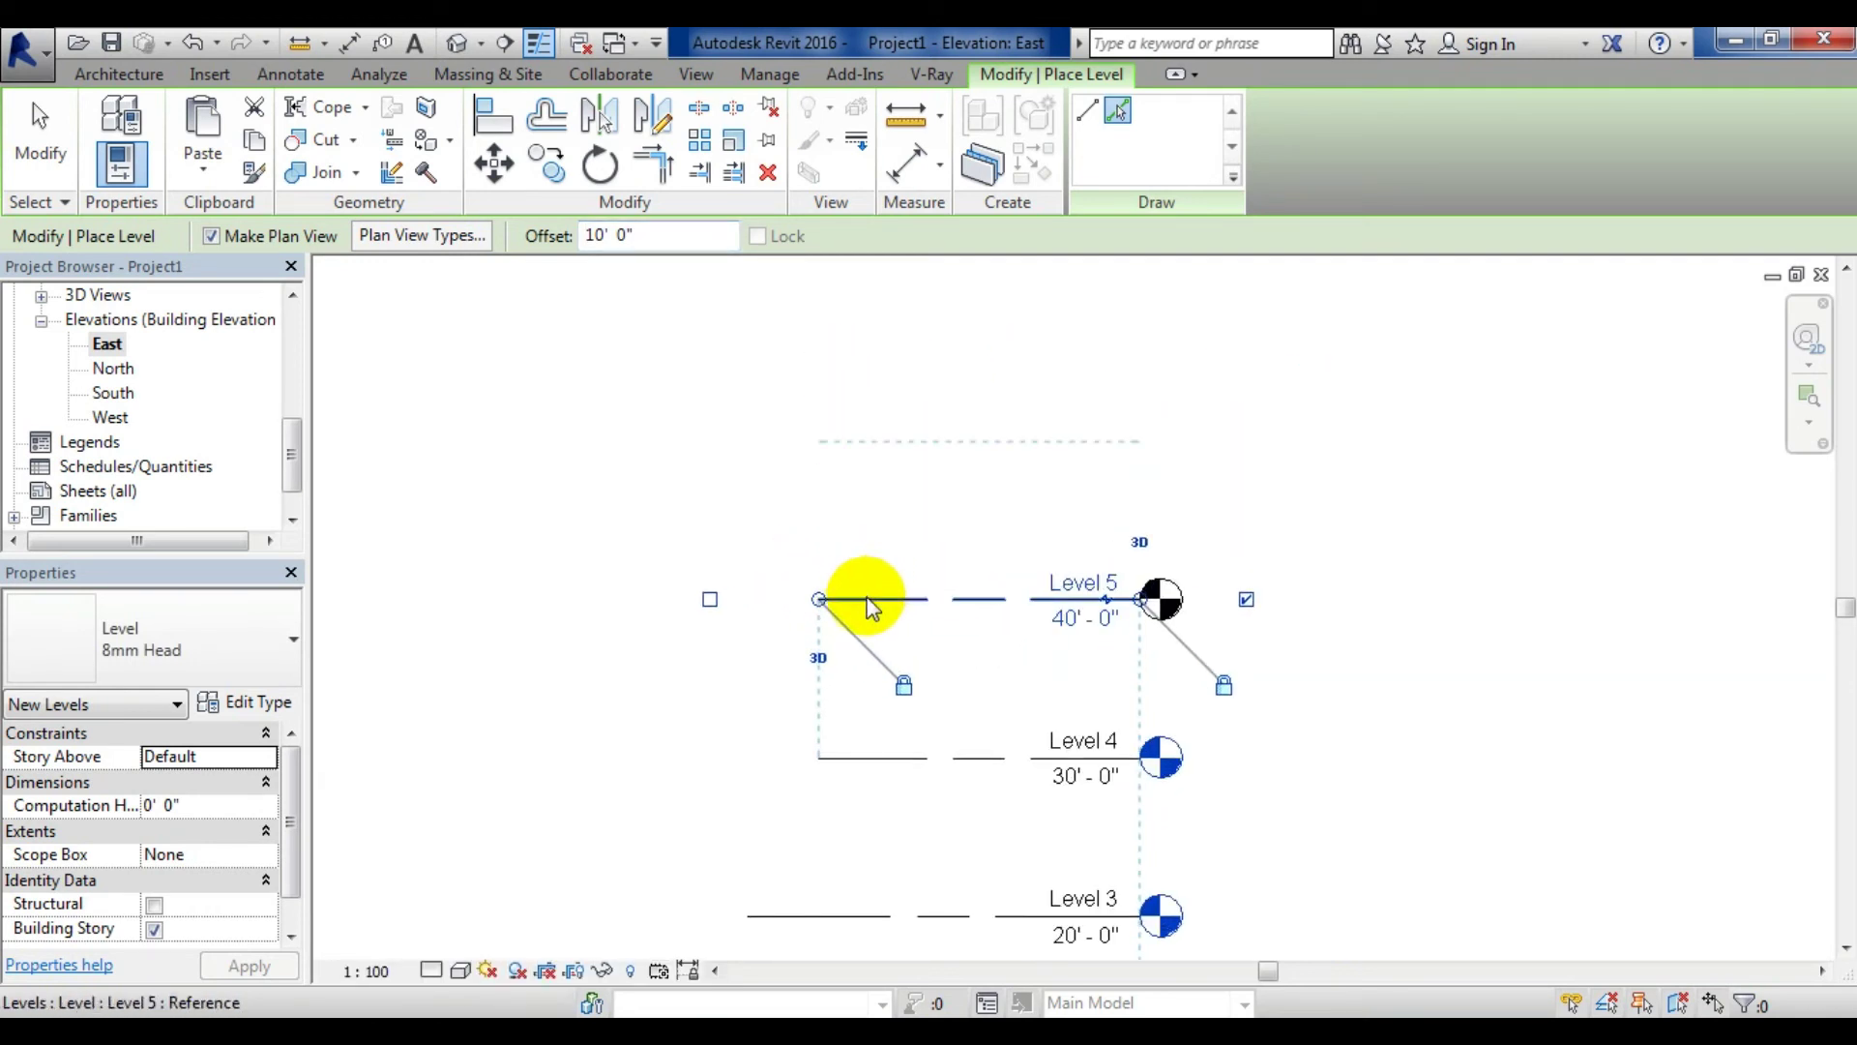
pyautogui.click(864, 600)
pyautogui.click(909, 445)
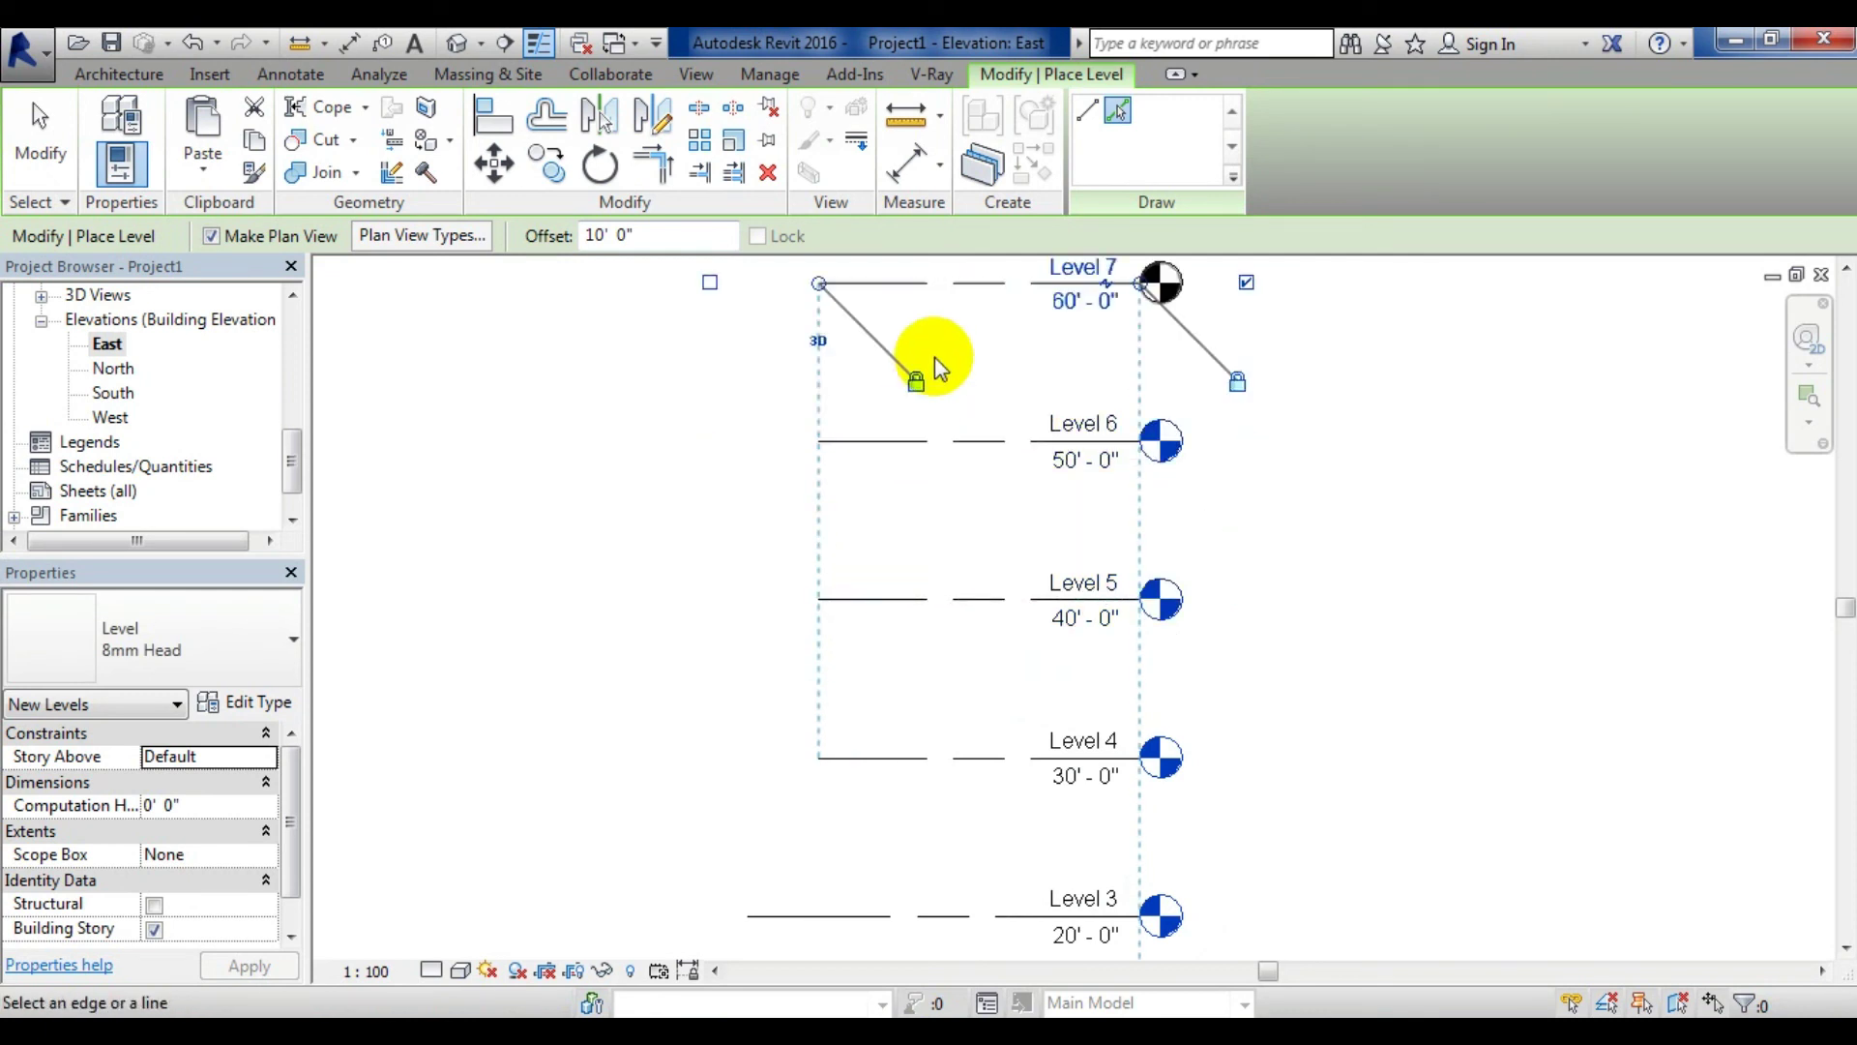
pyautogui.scroll(-2, 936, 365)
pyautogui.moveTo(915, 477); pyautogui.dragTo(917, 498, button='middle')
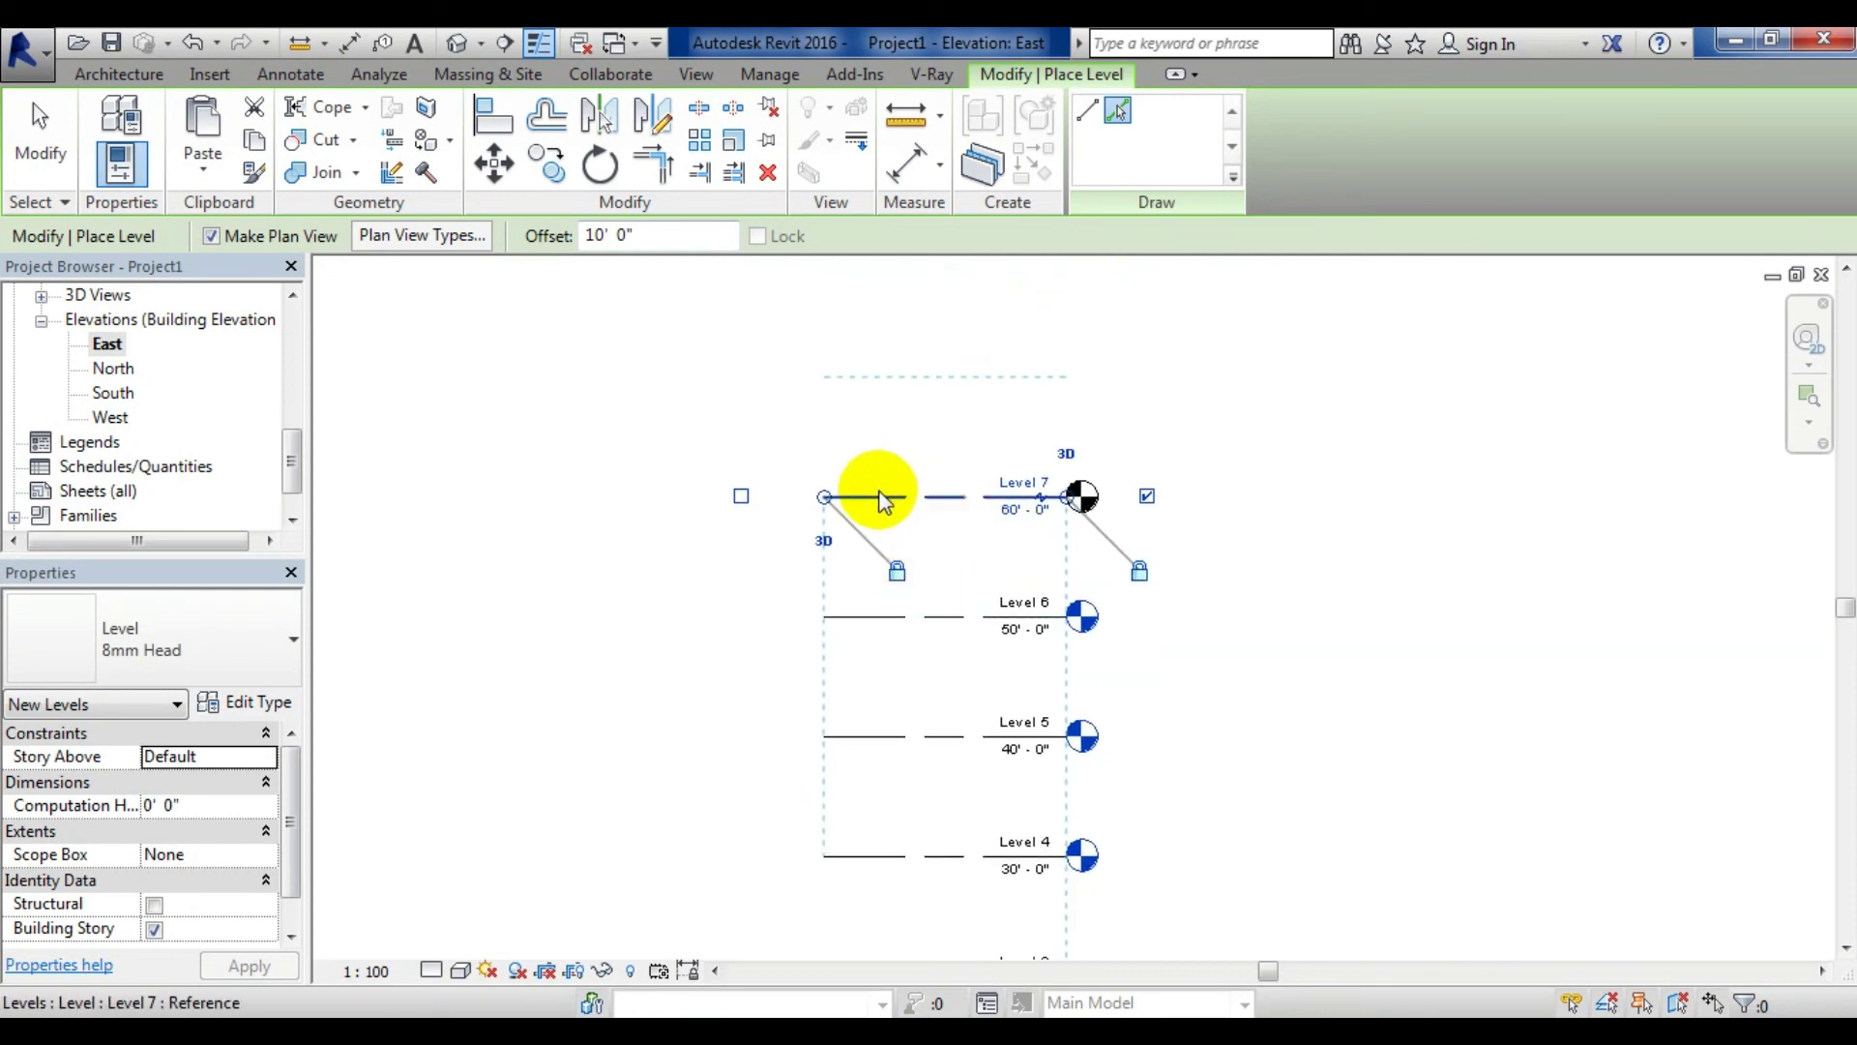
pyautogui.click(917, 498)
pyautogui.scroll(-1, 1016, 602)
pyautogui.moveTo(1015, 601); pyautogui.dragTo(1015, 397, button='middle')
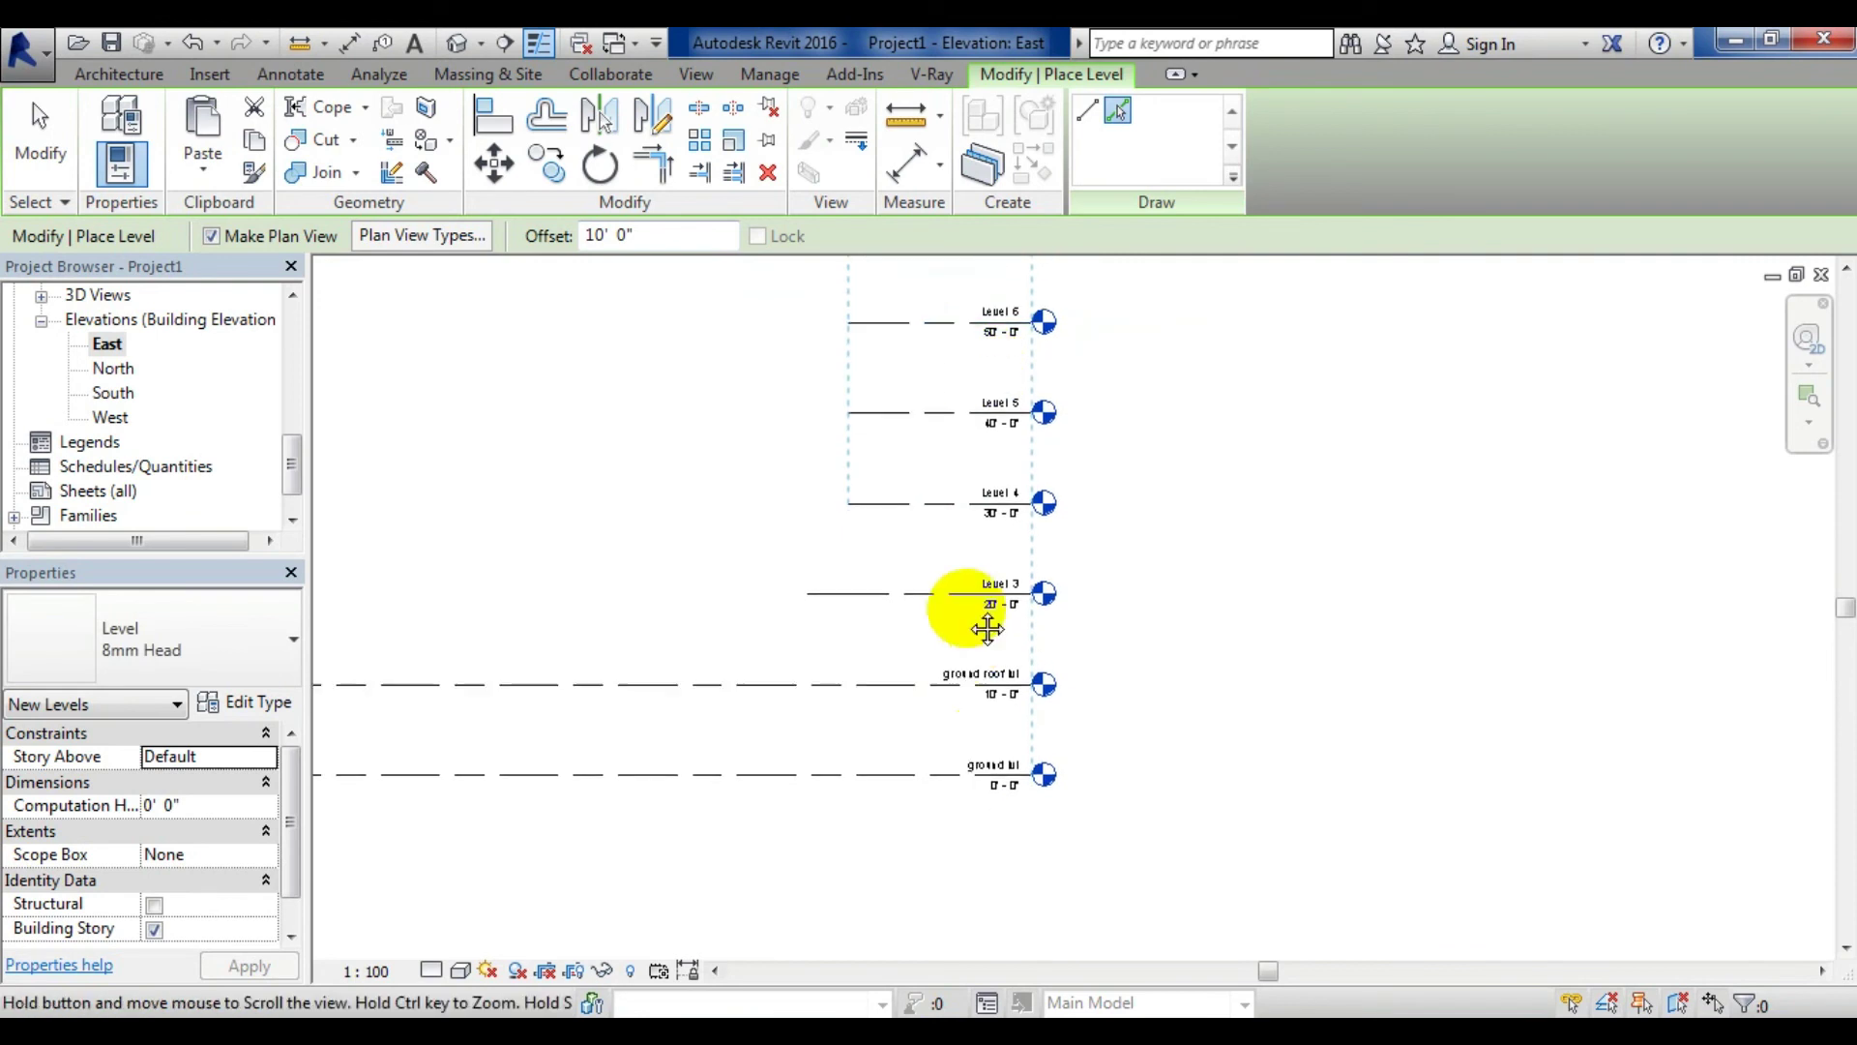
pyautogui.scroll(2, 935, 542)
pyautogui.scroll(1, 921, 567)
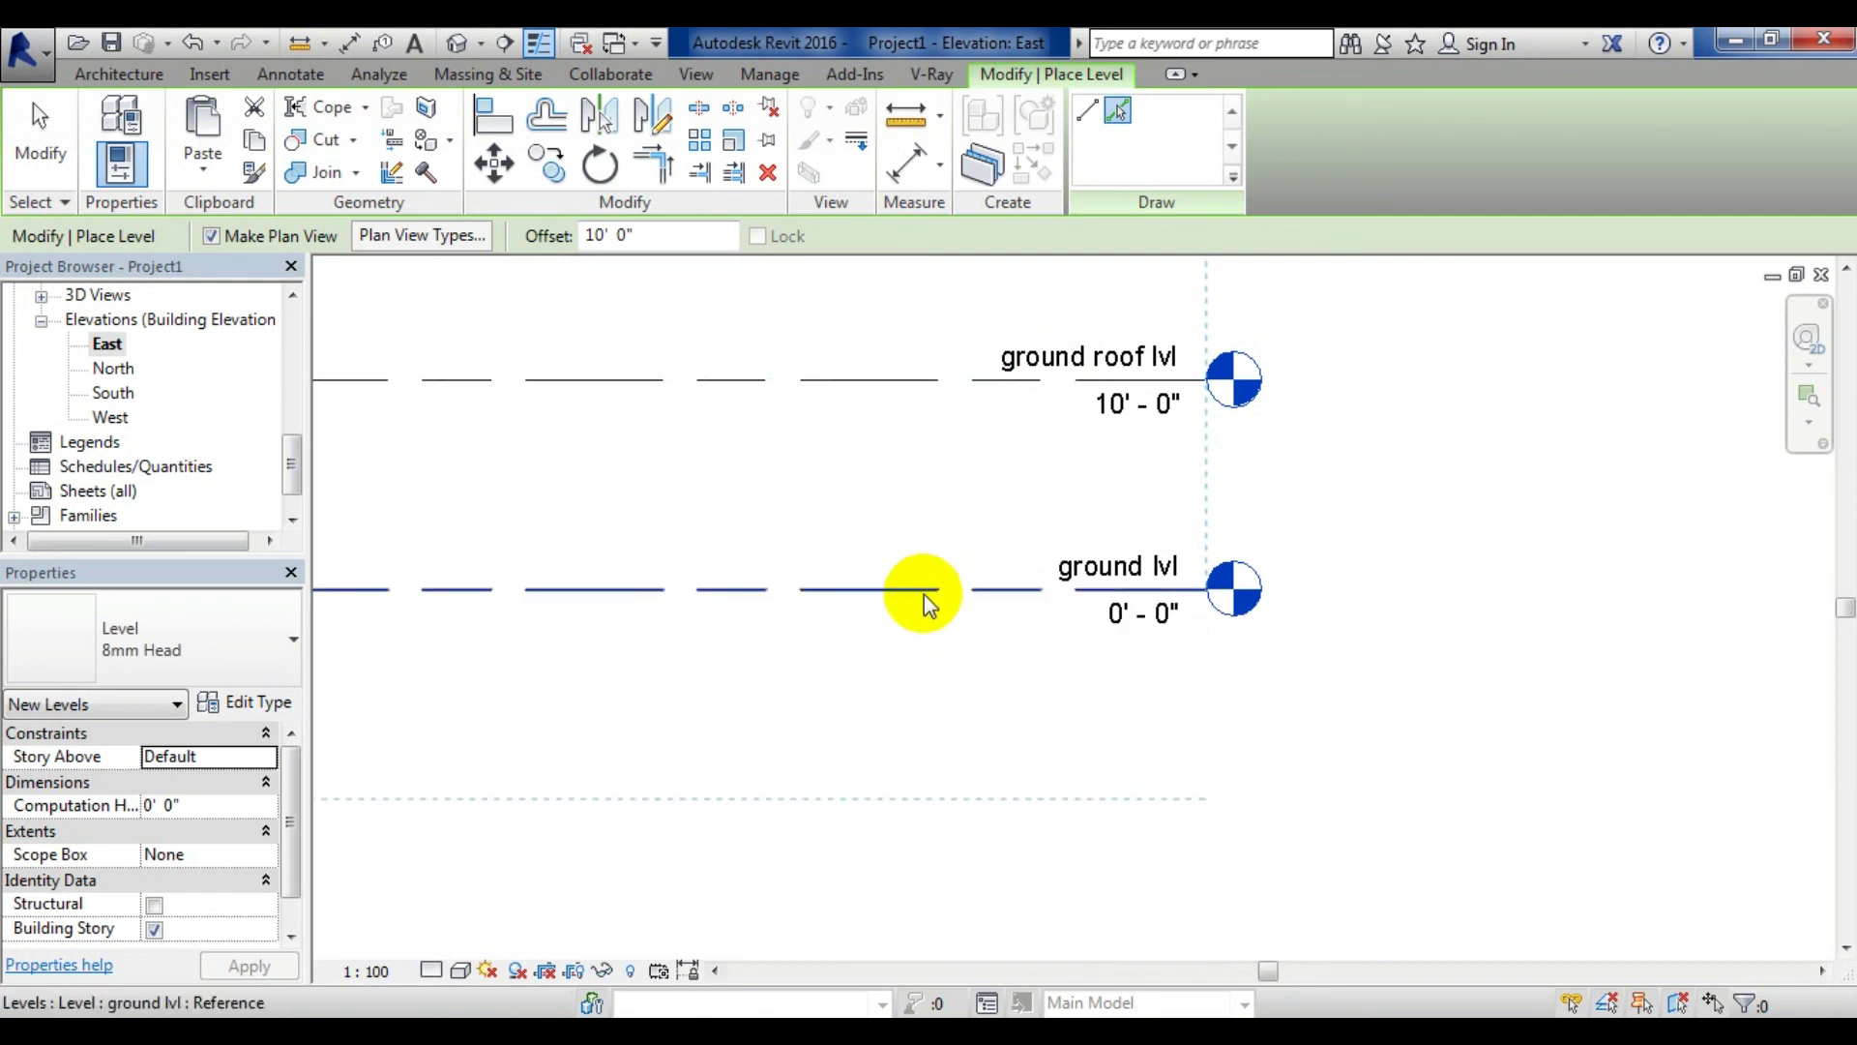
# Pick below ground lvl and Level 9 to add Level 9 at -10' and Level 10 at -20'
pyautogui.click(924, 594)
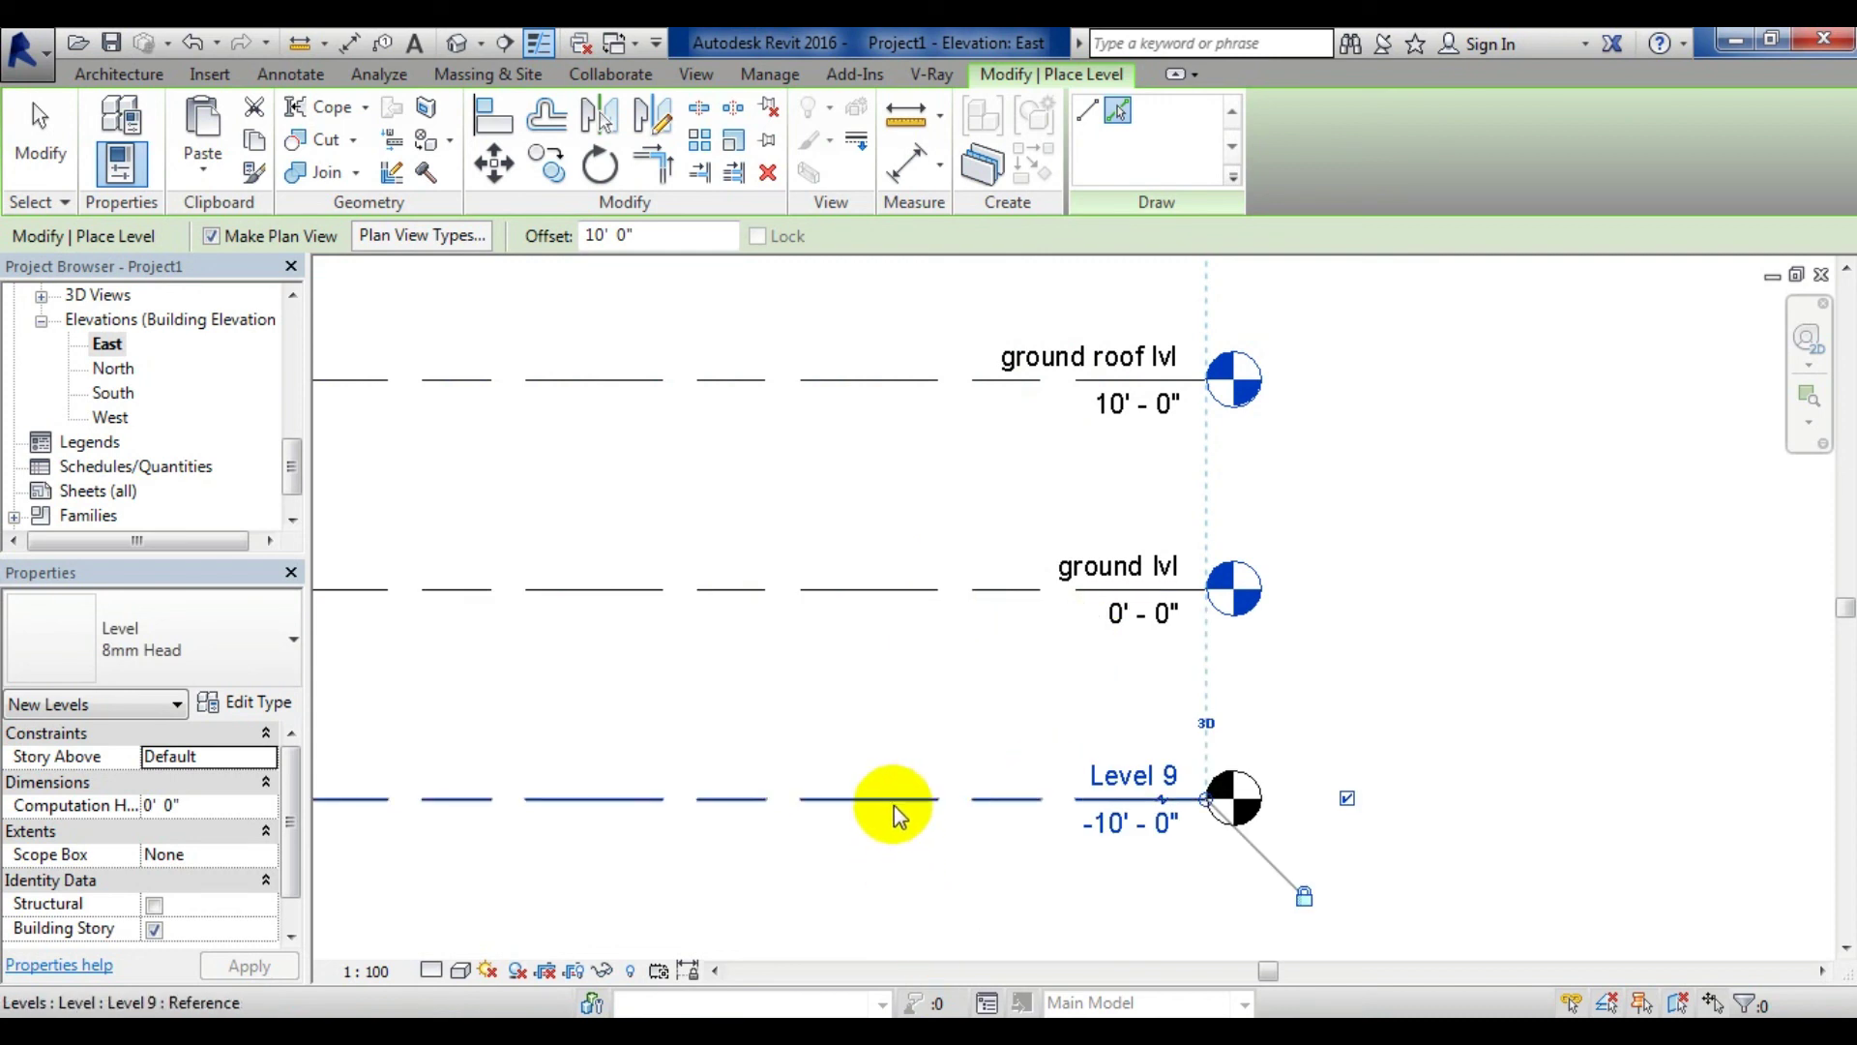
pyautogui.scroll(-1, 894, 804)
pyautogui.moveTo(893, 805); pyautogui.dragTo(816, 551, button='middle')
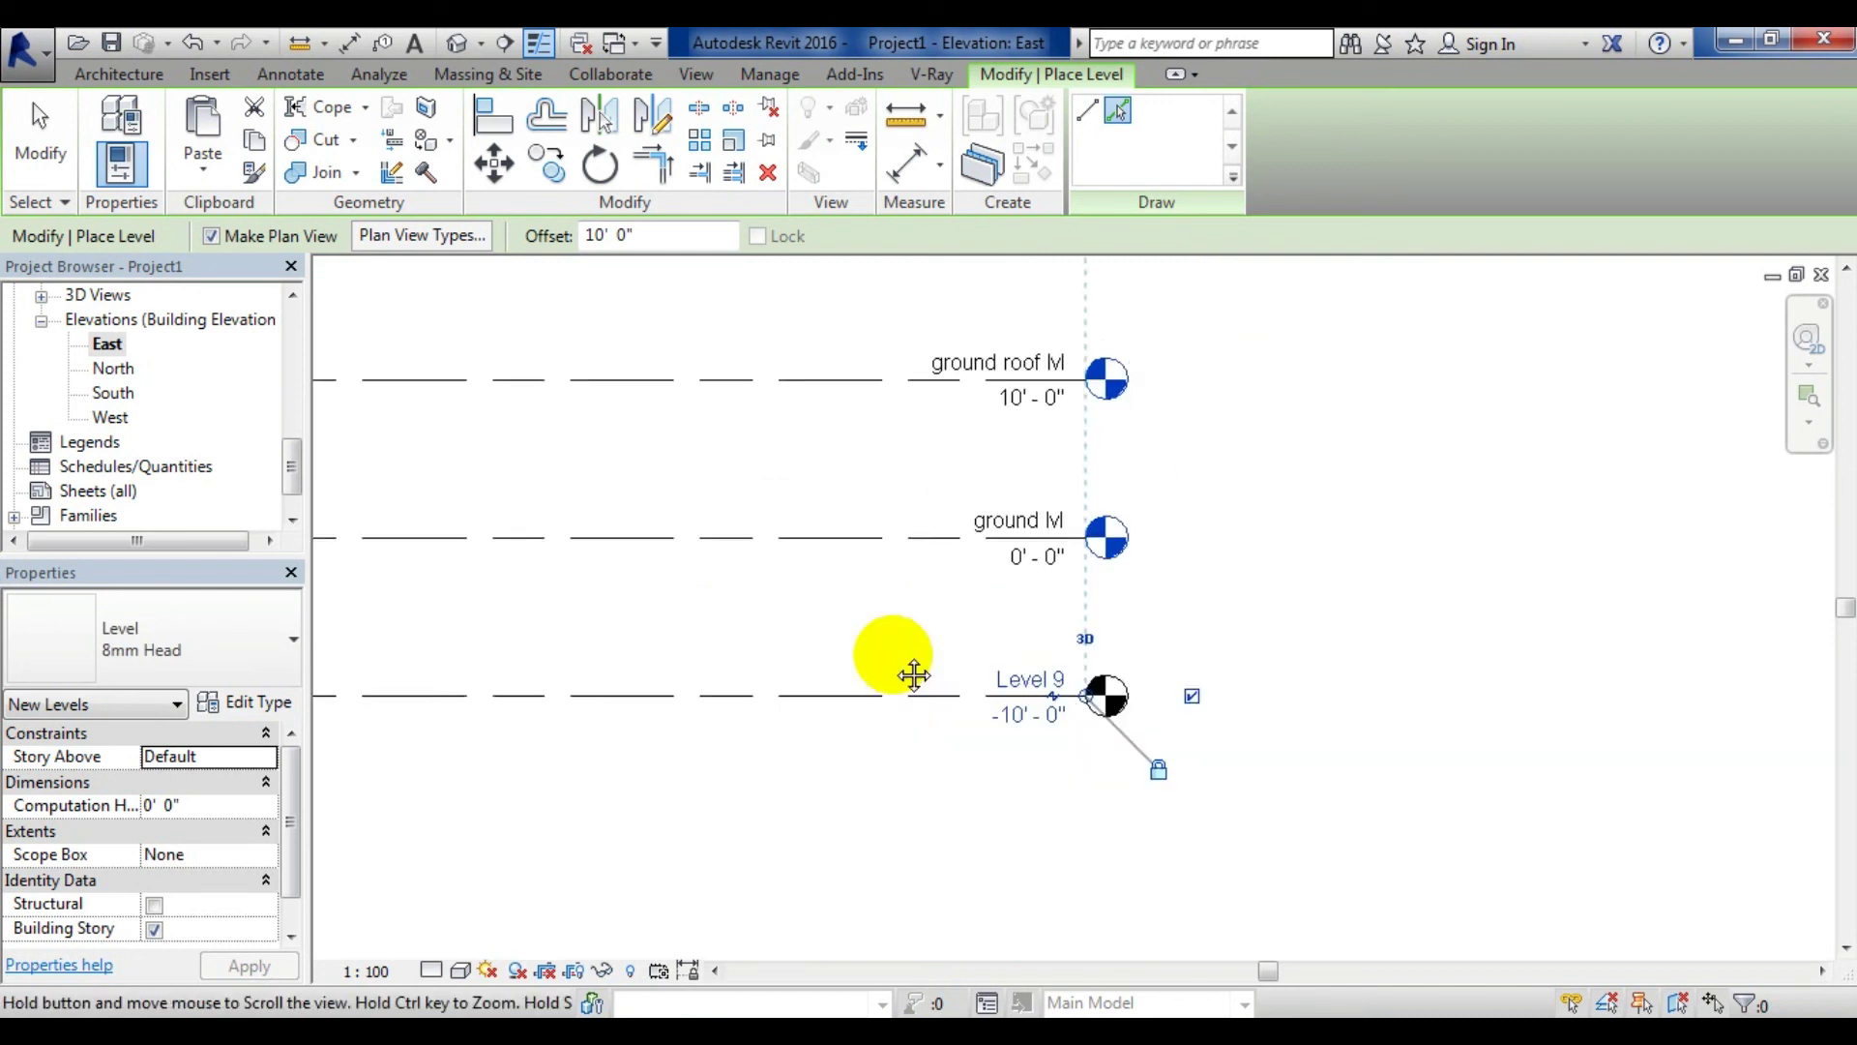
pyautogui.click(799, 540)
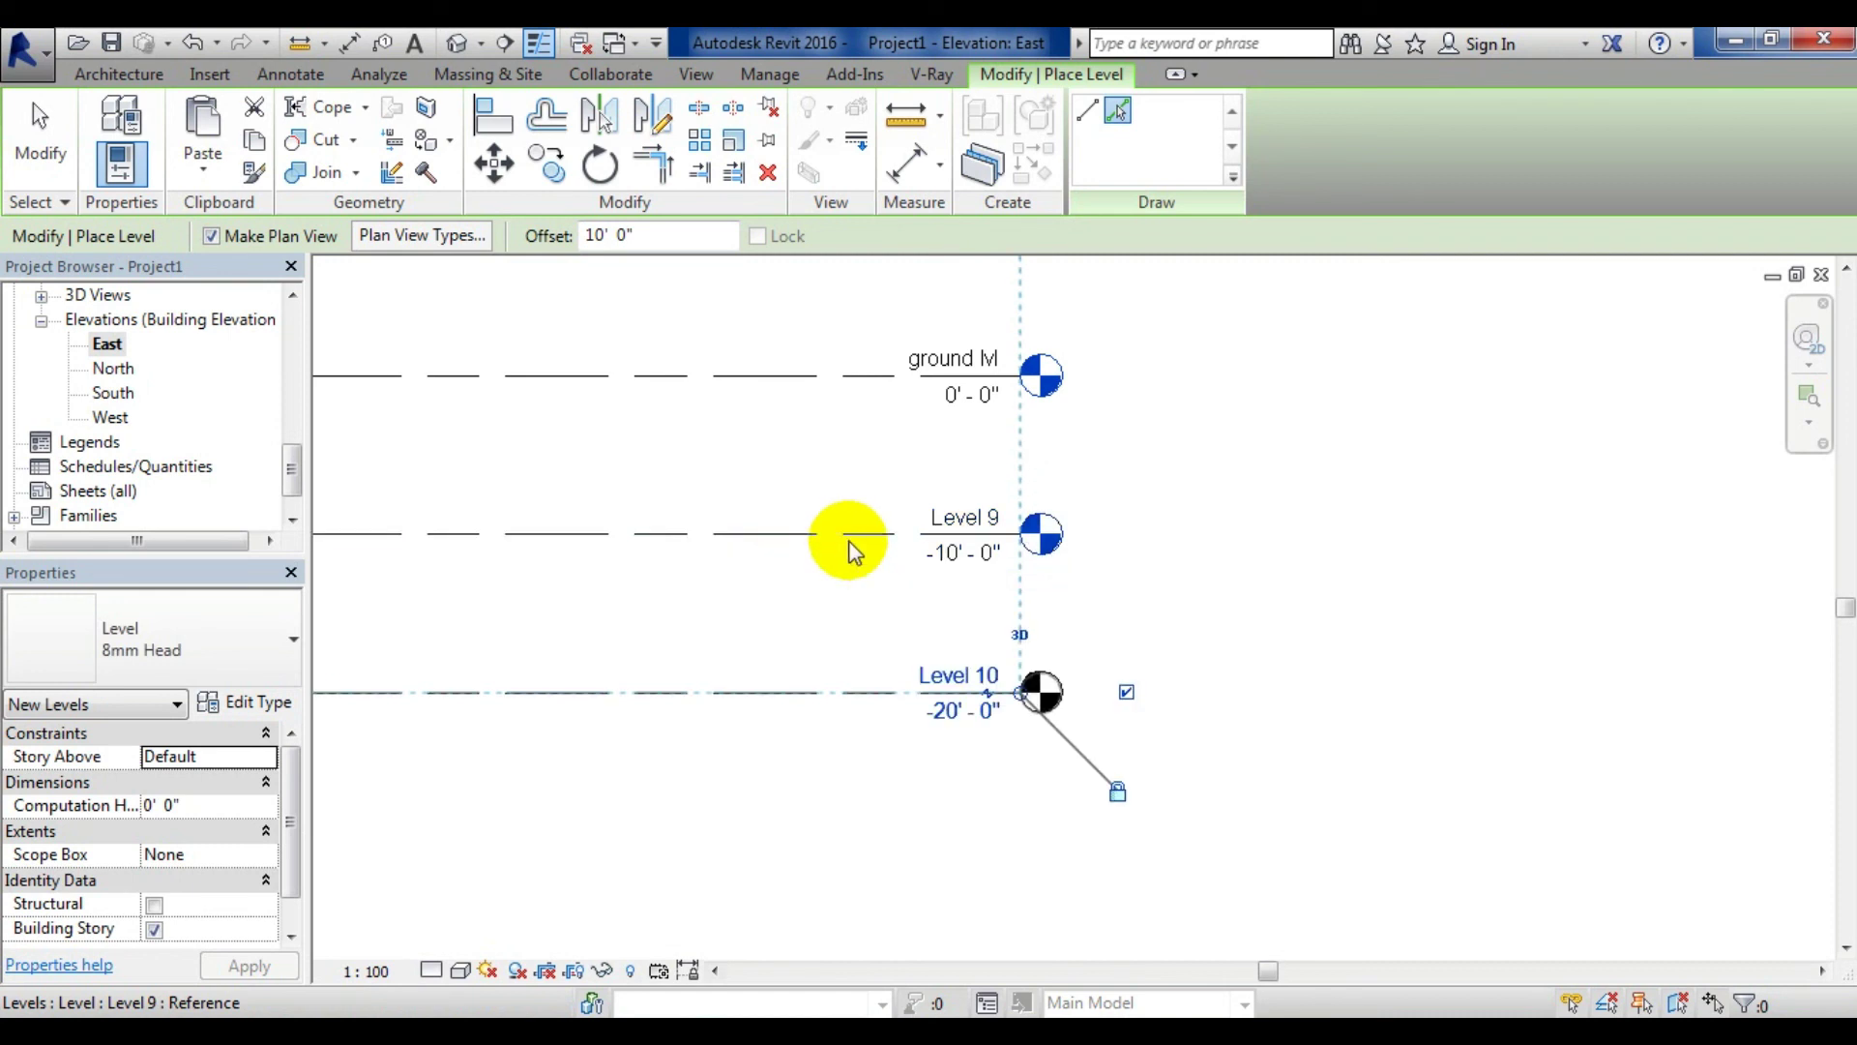
# Zoom and pan over the full level stack, ending on the lowest levels
pyautogui.scroll(-3, 696, 436)
pyautogui.moveTo(696, 435); pyautogui.dragTo(790, 714, button='middle')
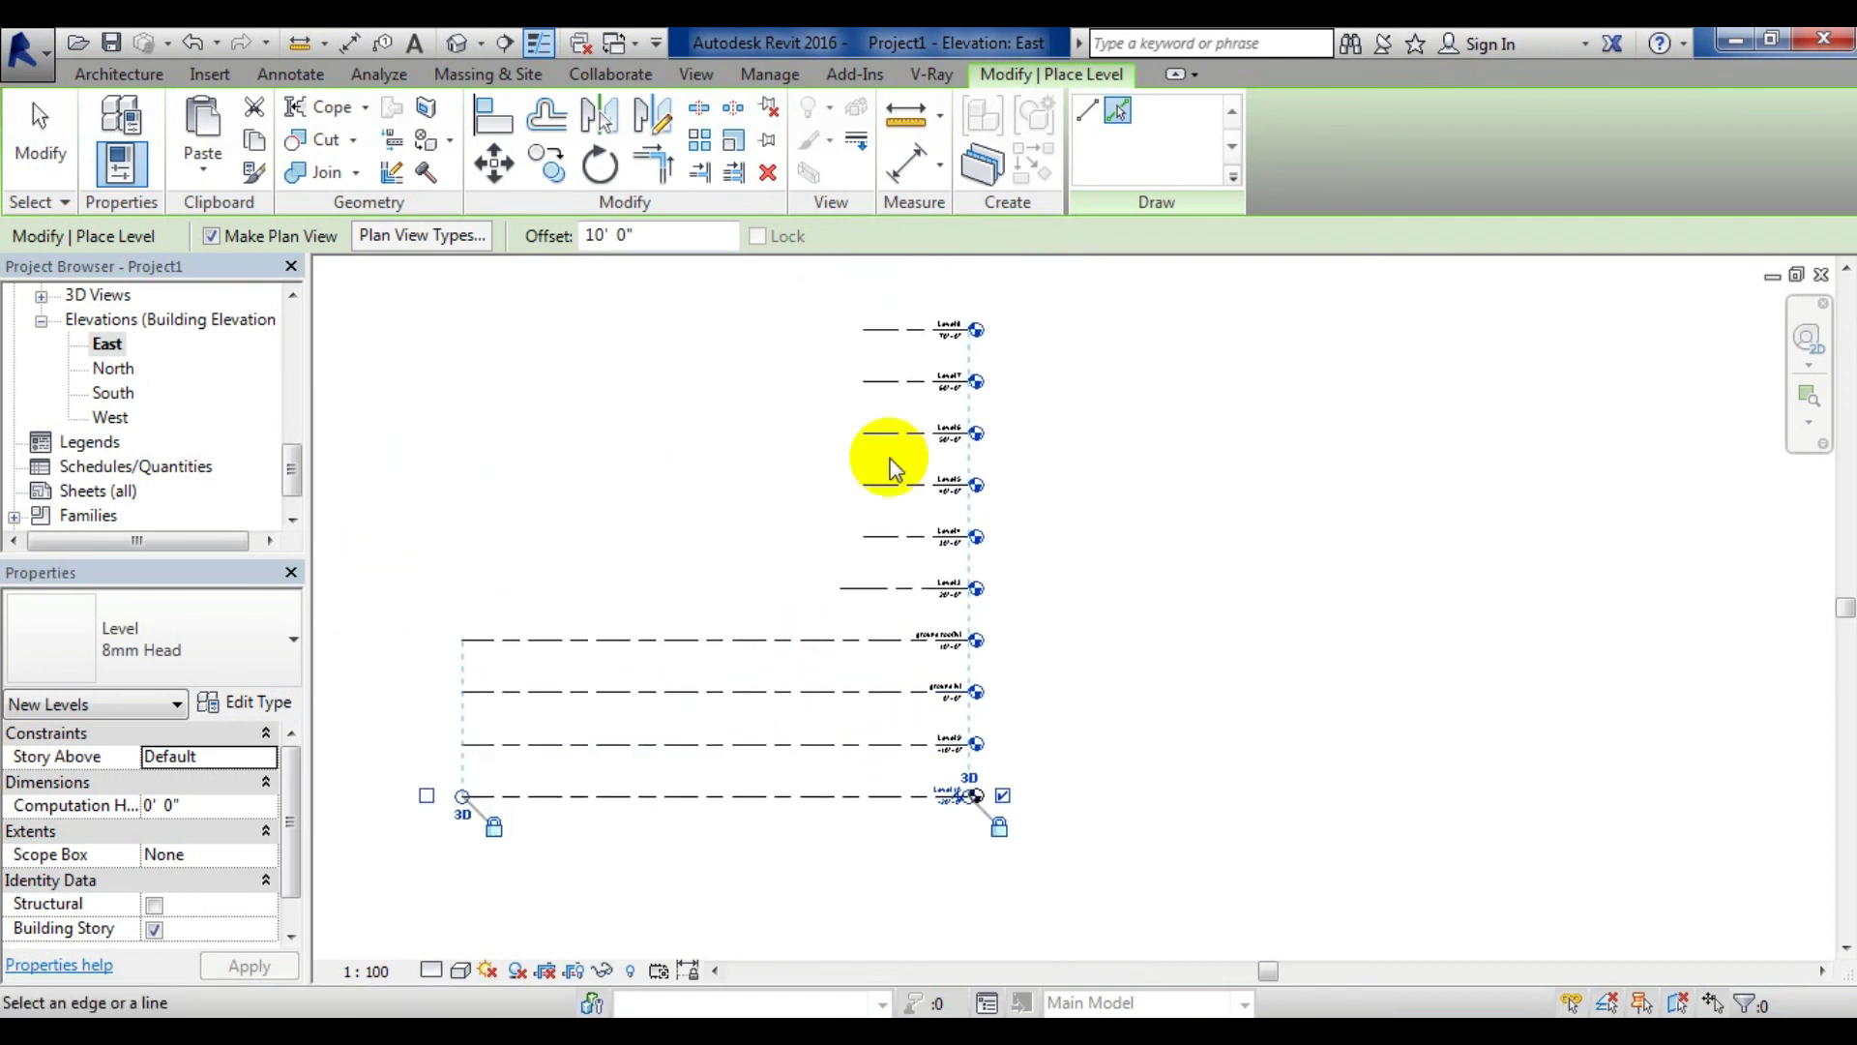
pyautogui.scroll(2, 998, 381)
pyautogui.scroll(2, 888, 324)
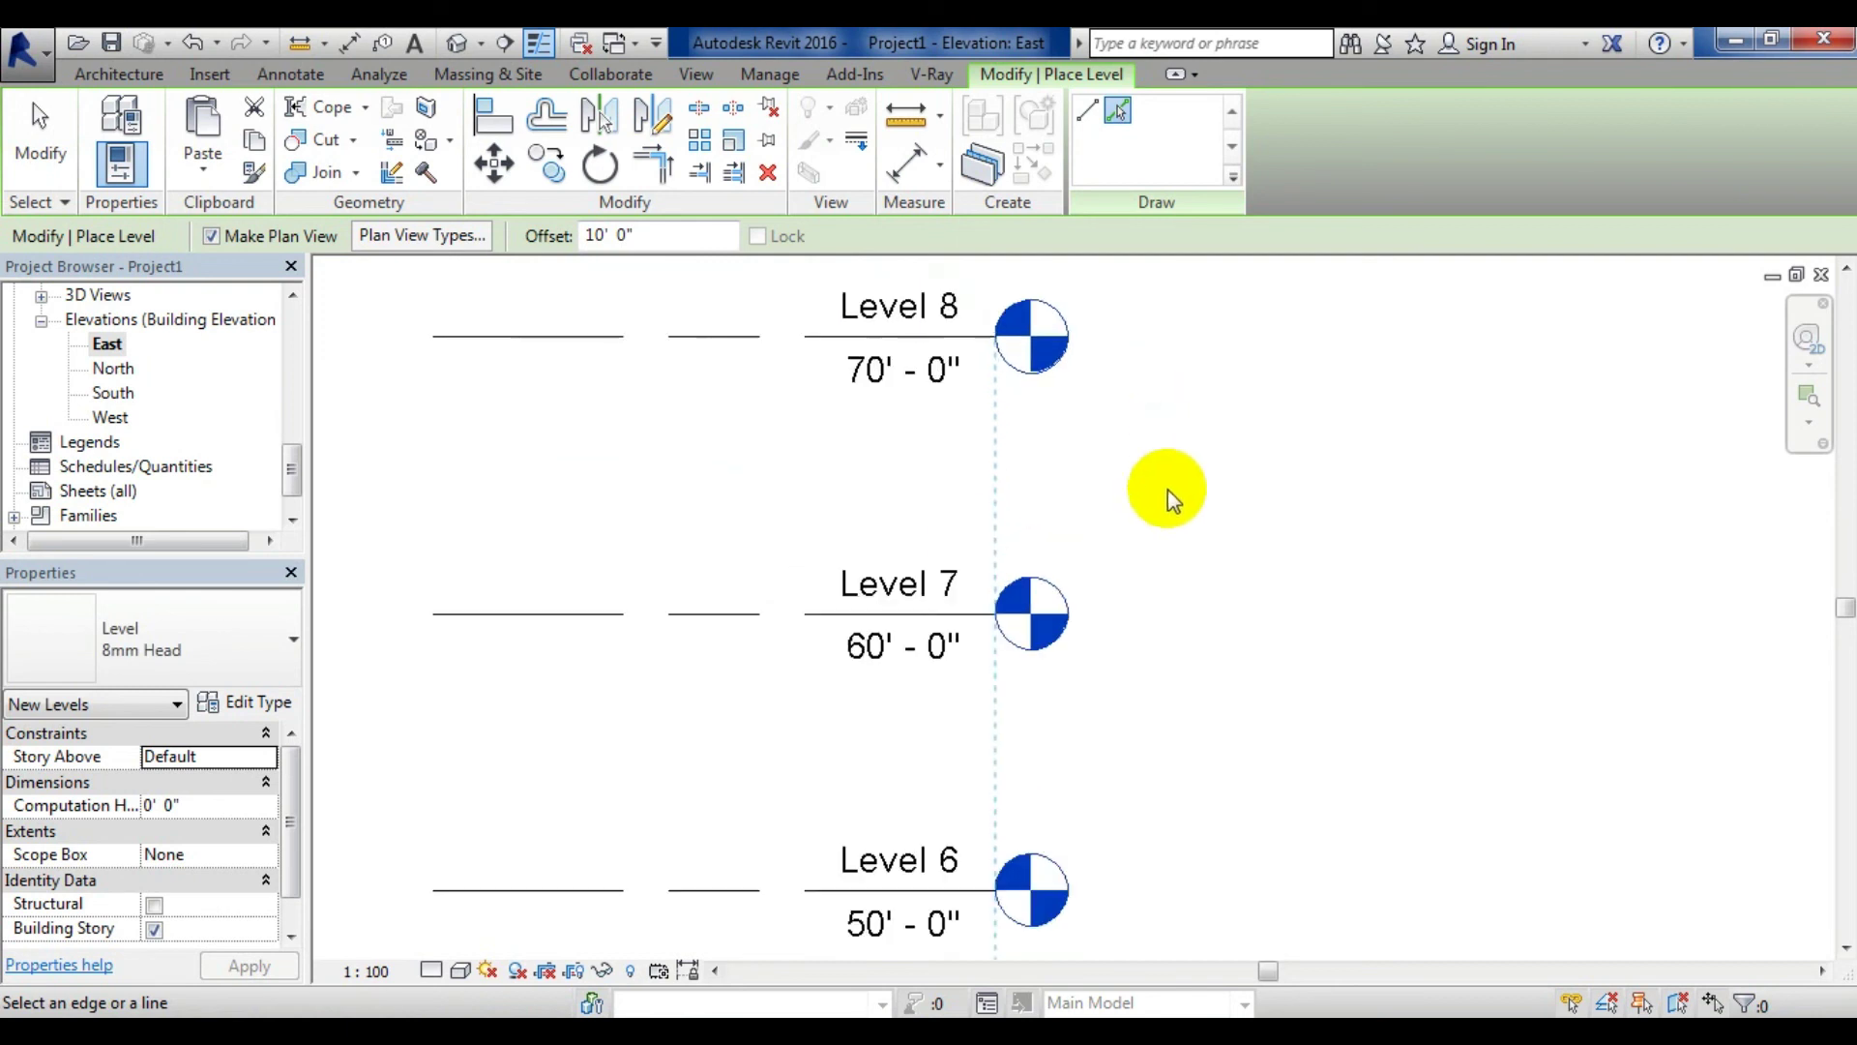
pyautogui.scroll(-2, 1160, 497)
pyautogui.scroll(-2, 895, 580)
pyautogui.moveTo(932, 683); pyautogui.dragTo(1015, 416, button='middle')
pyautogui.scroll(1, 945, 614)
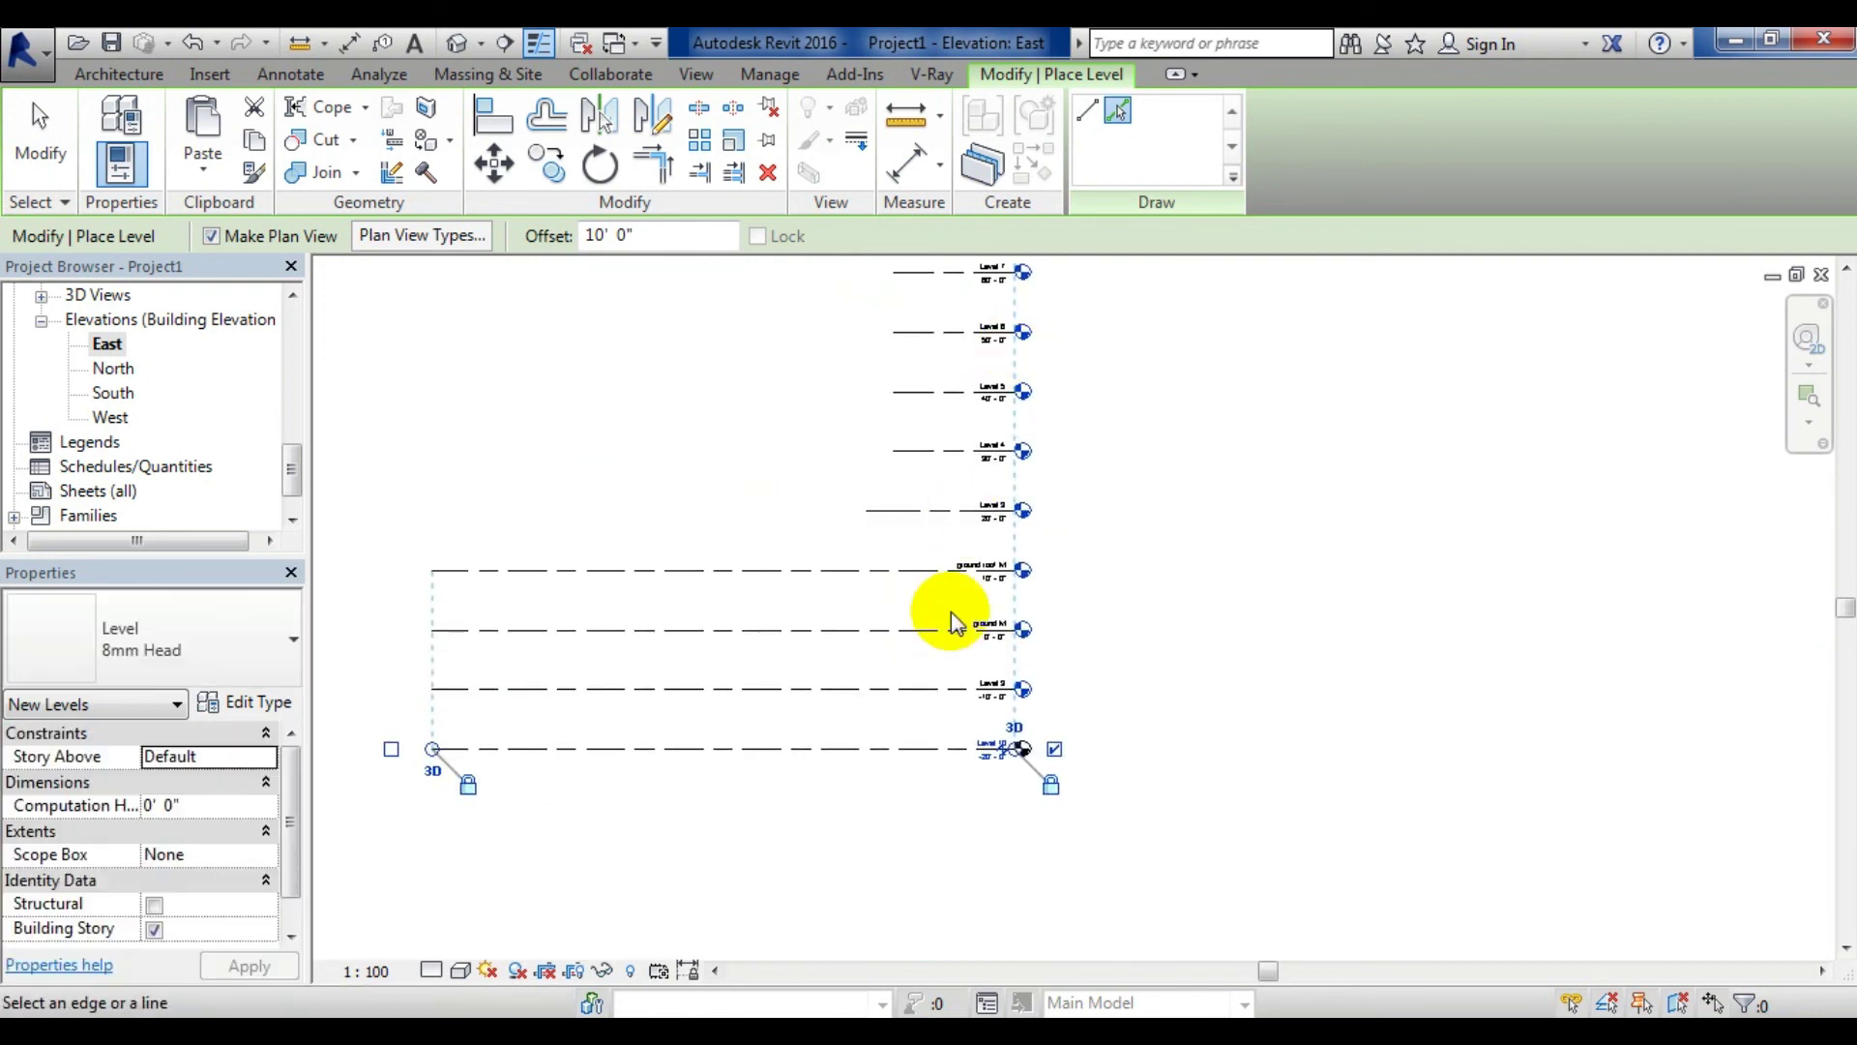
pyautogui.scroll(2, 995, 614)
pyautogui.scroll(1, 999, 619)
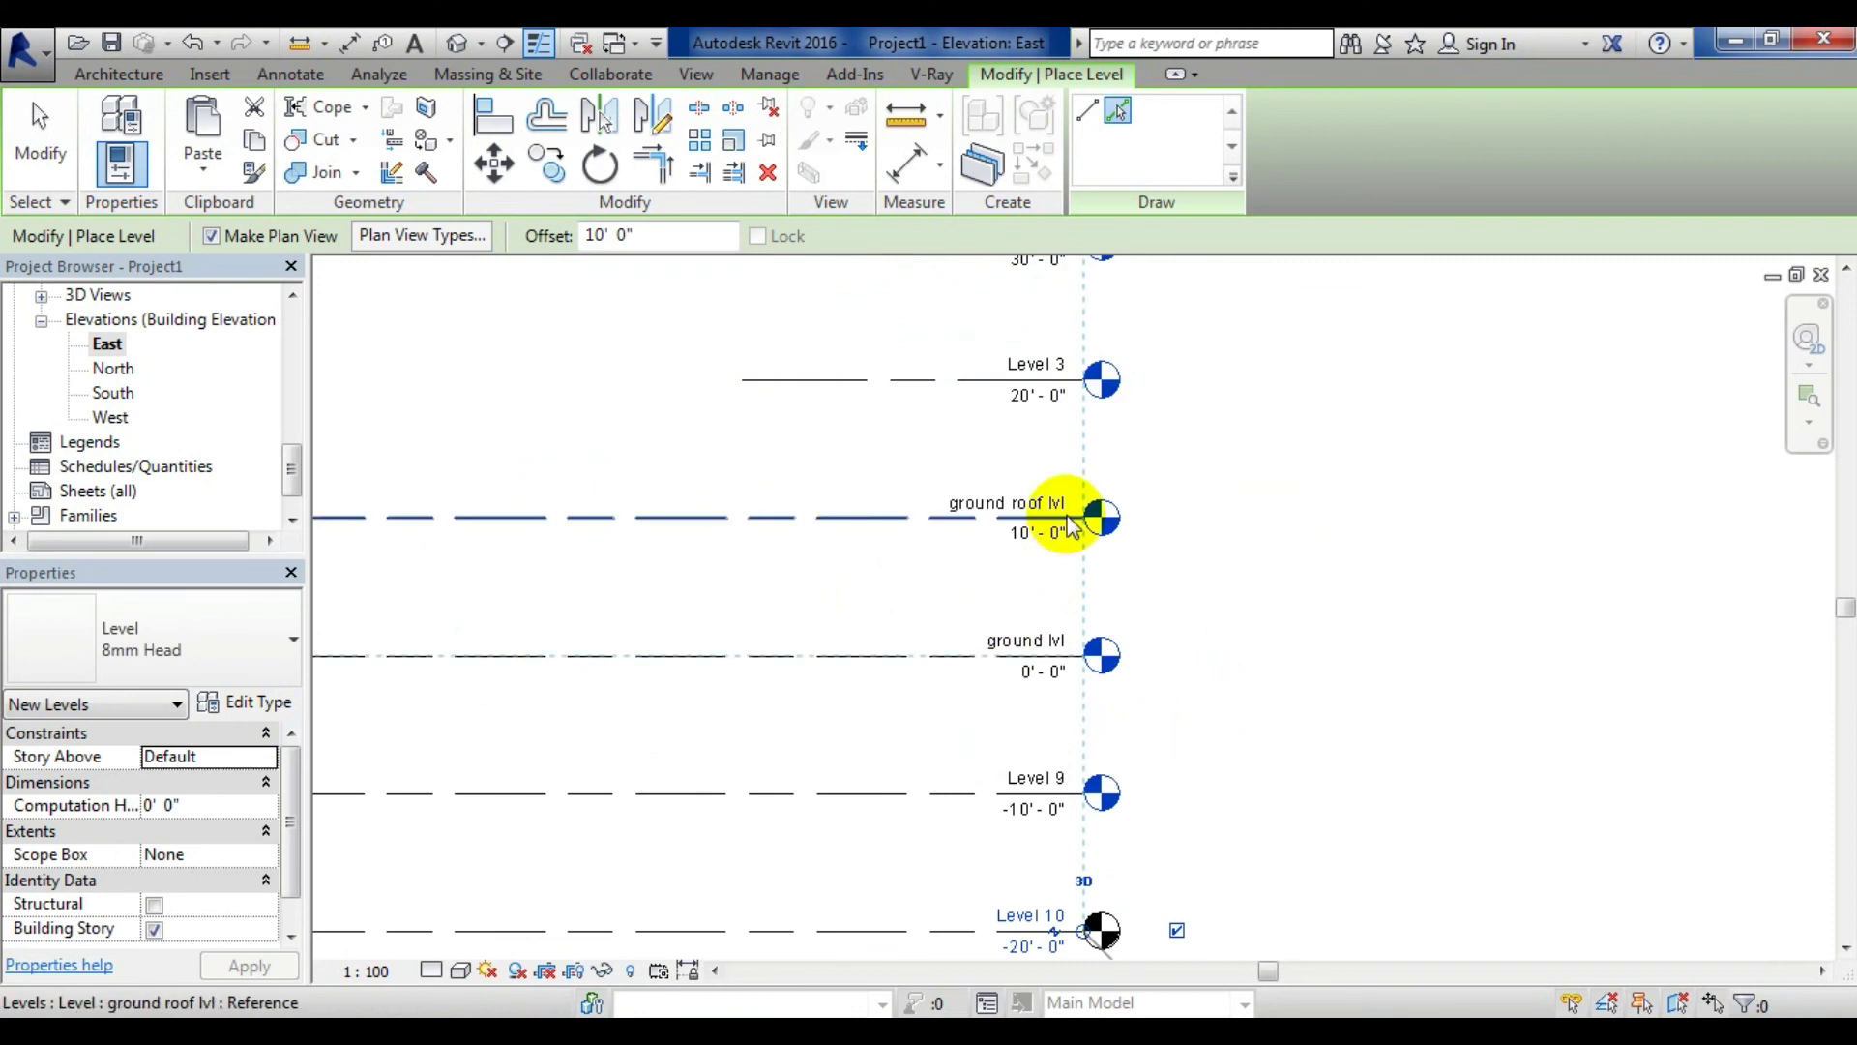
pyautogui.moveTo(992, 609); pyautogui.dragTo(1012, 324, button='middle')
pyautogui.scroll(1, 1124, 450)
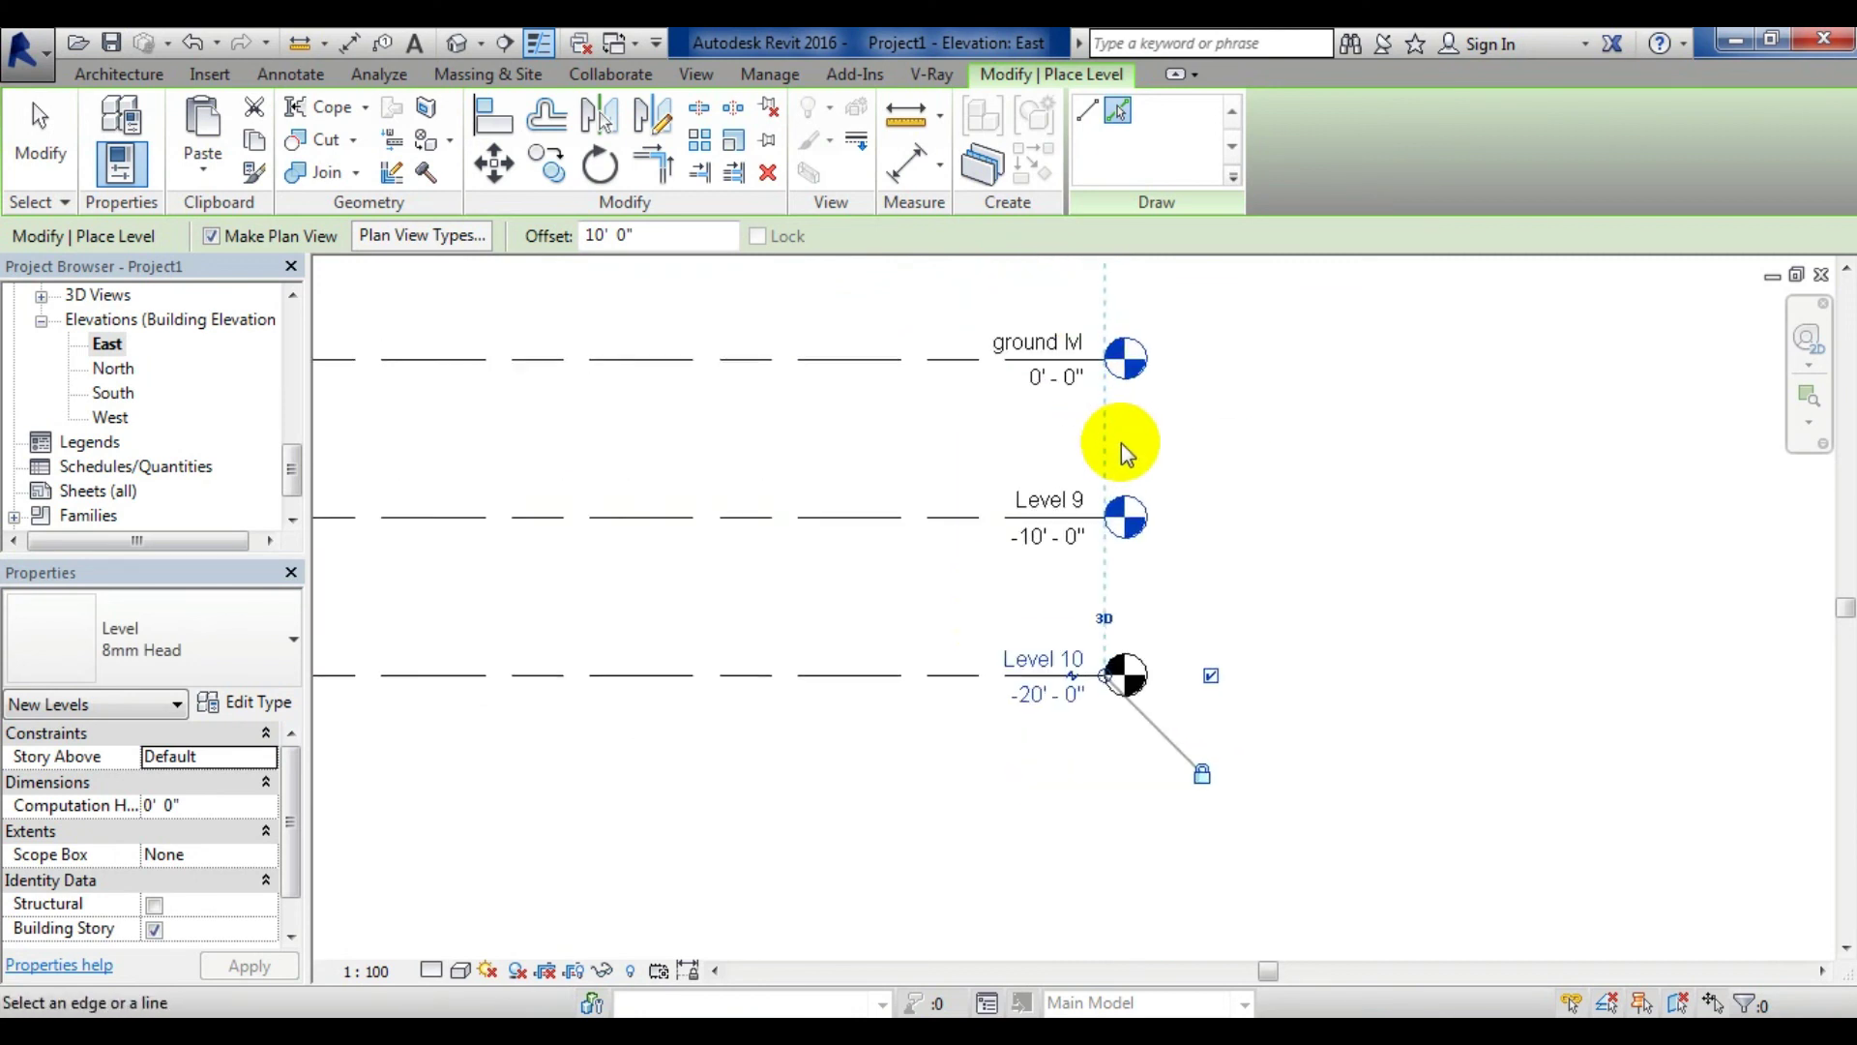
pyautogui.scroll(1, 1122, 443)
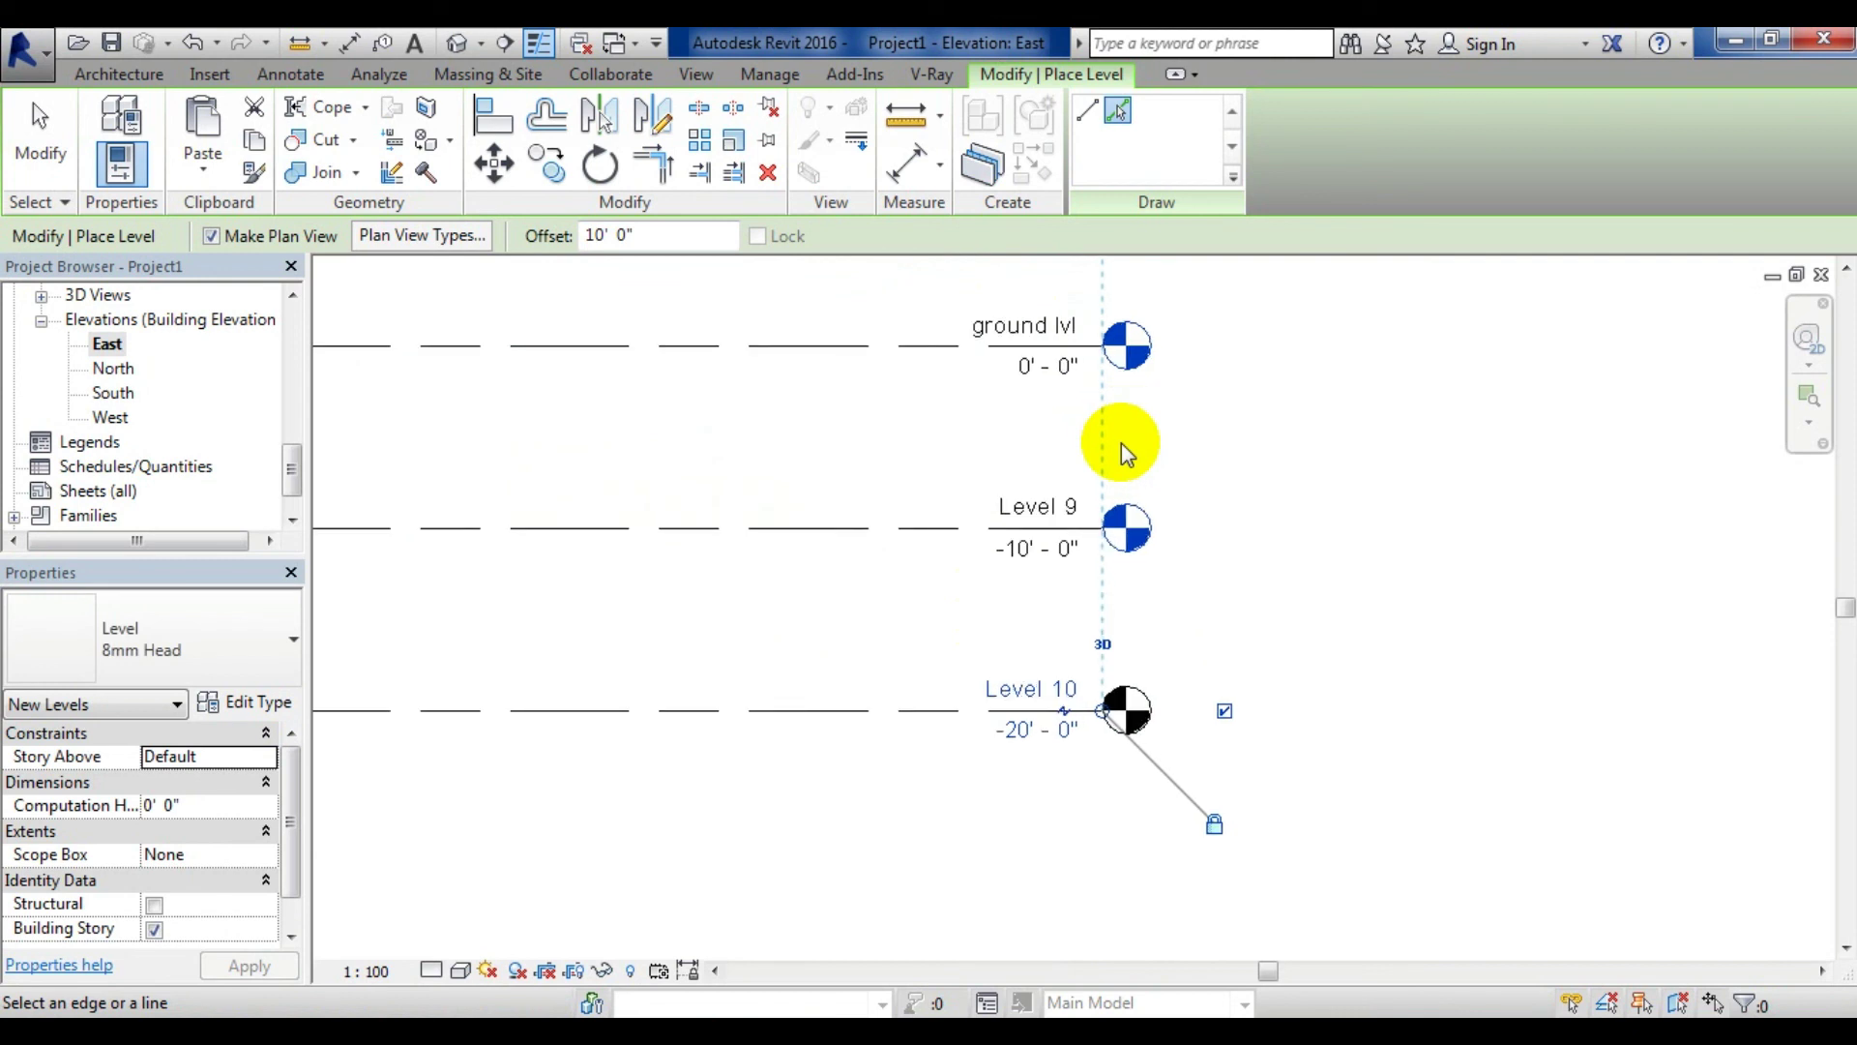